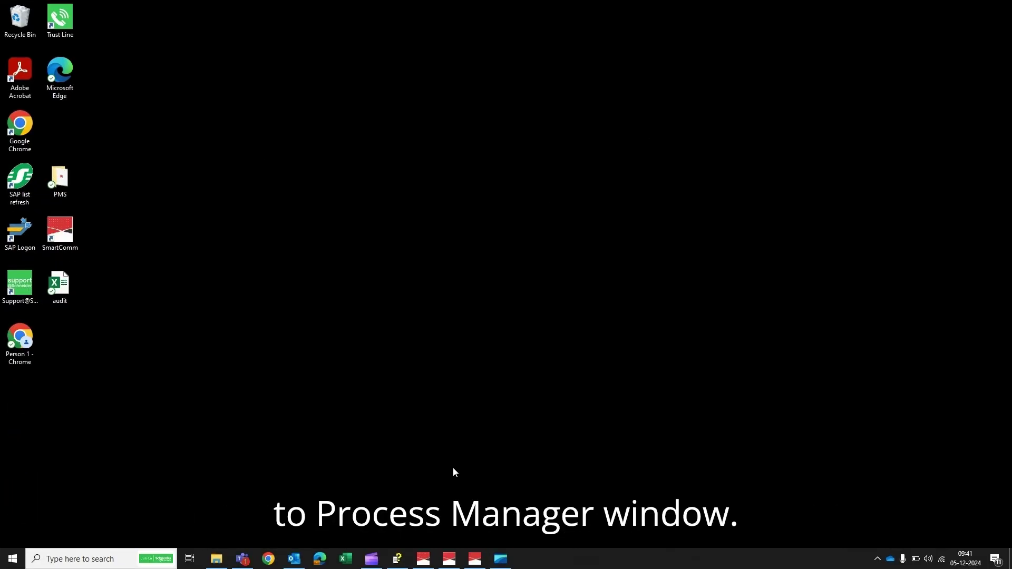
Step: Switch to the iVisionmax Process Manager, add LTSNMPmanager.exe from the bin folder to the process list, and save it
{"action": "left_click", "coordinate": [423, 559]}
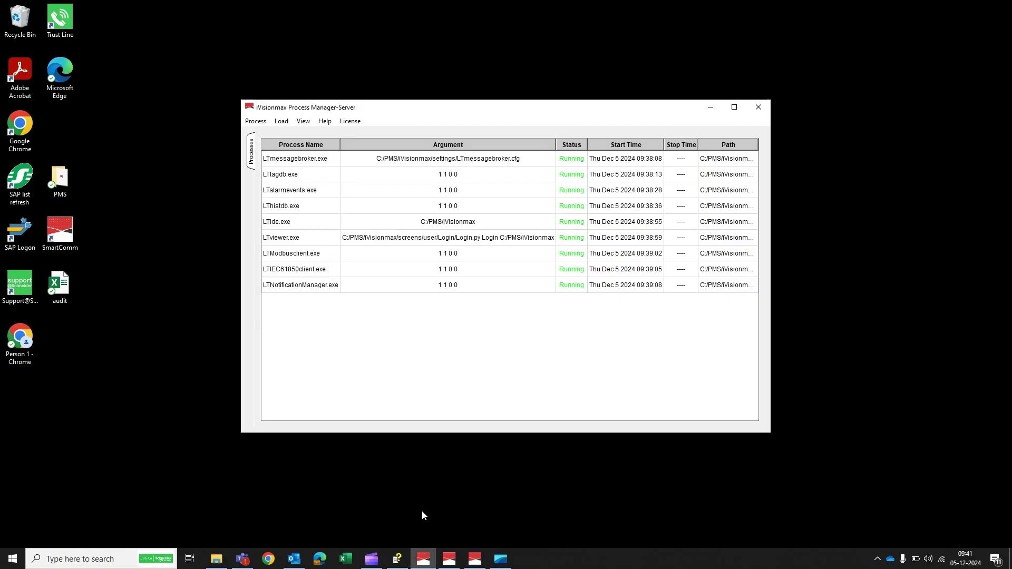
{"action": "left_click", "coordinate": [256, 122]}
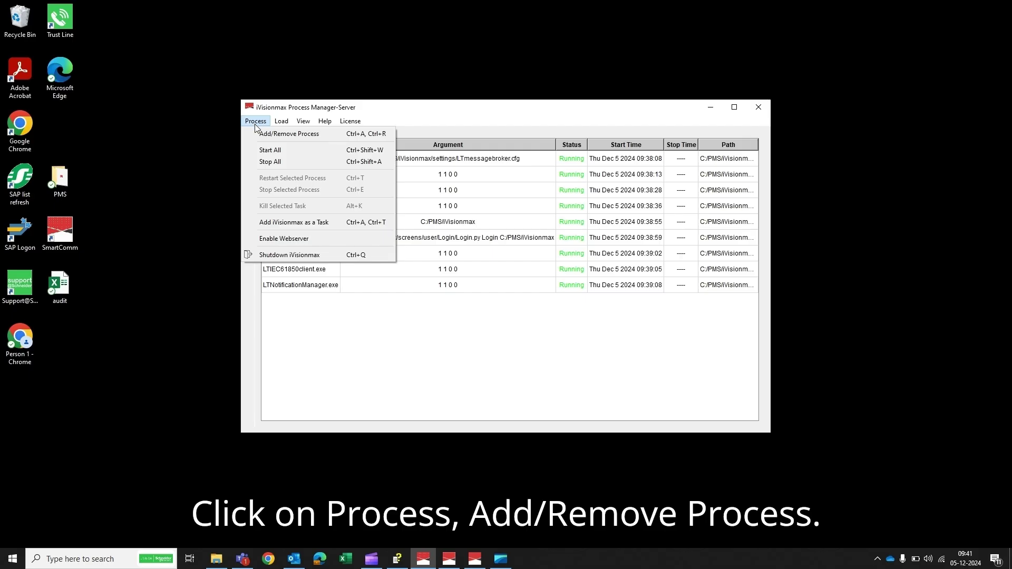
{"action": "left_click", "coordinate": [285, 135]}
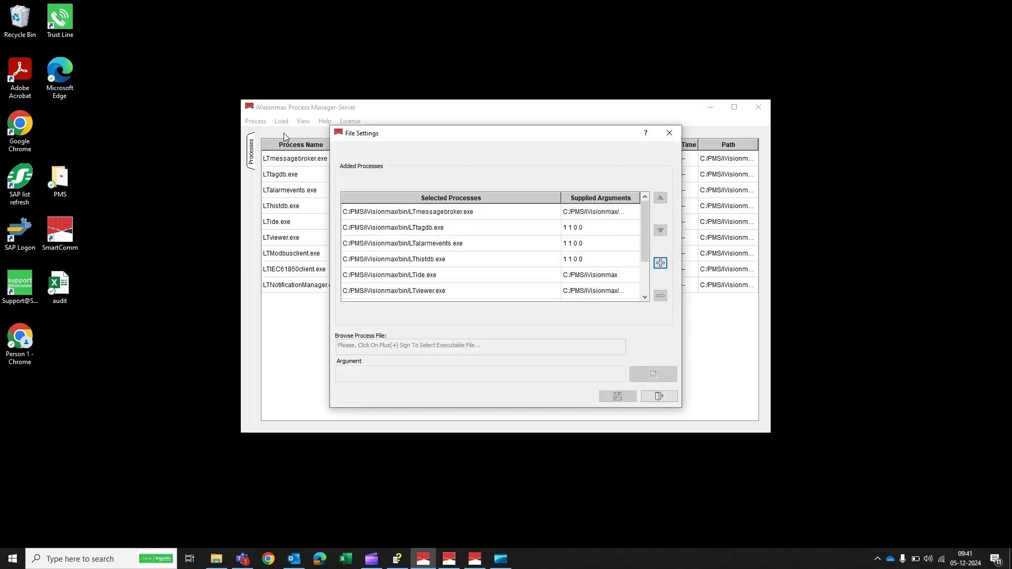
{"action": "left_click", "coordinate": [660, 263]}
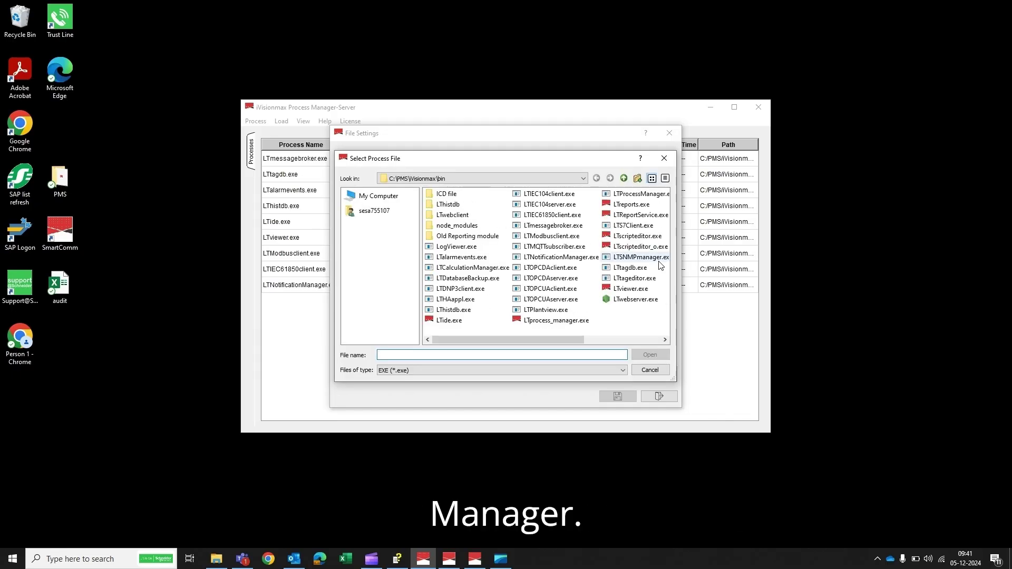
{"action": "left_click", "coordinate": [404, 353]}
{"action": "type", "text": "LT"}
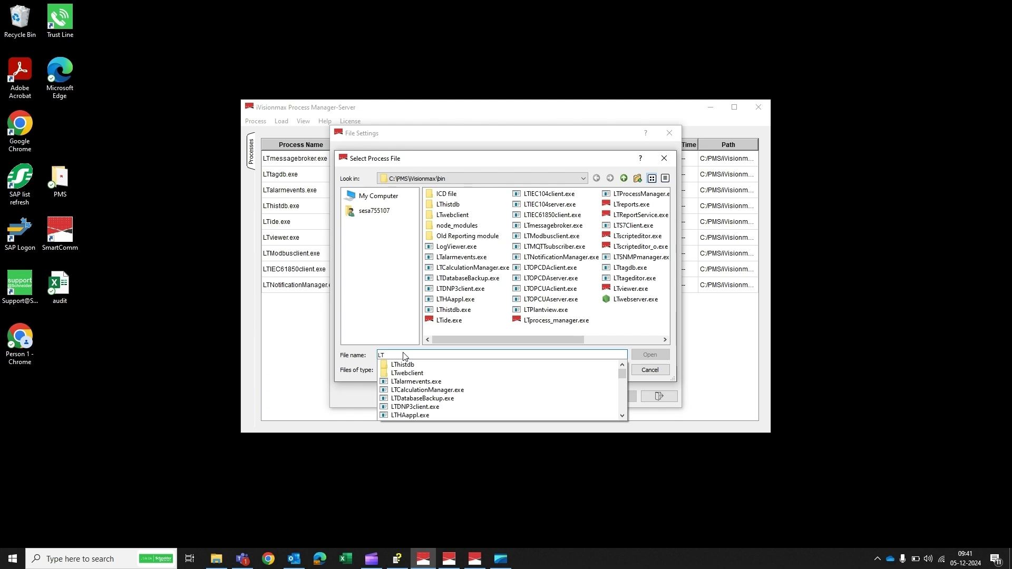
{"action": "type", "text": "SNMP"}
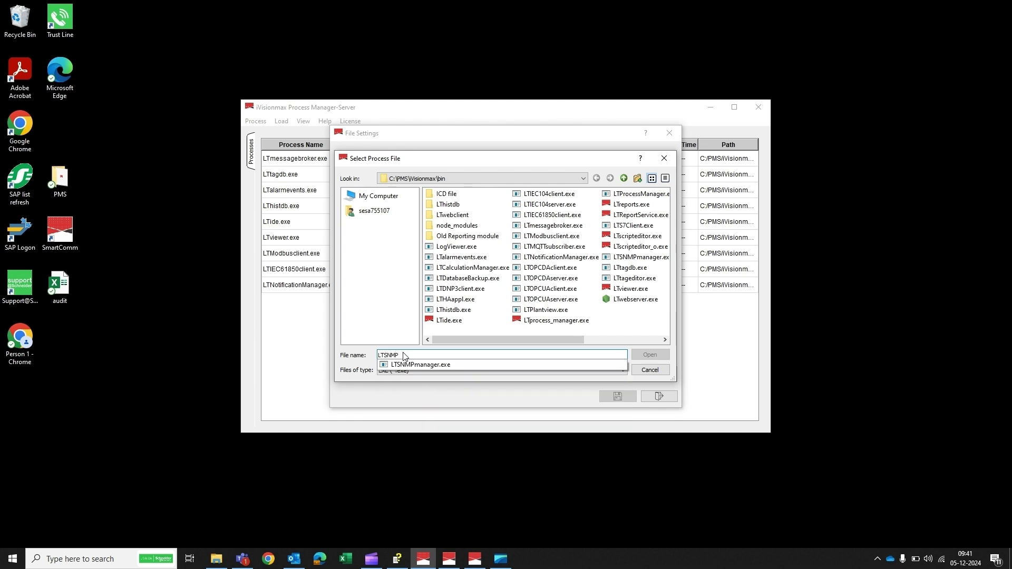
{"action": "left_click", "coordinate": [396, 365]}
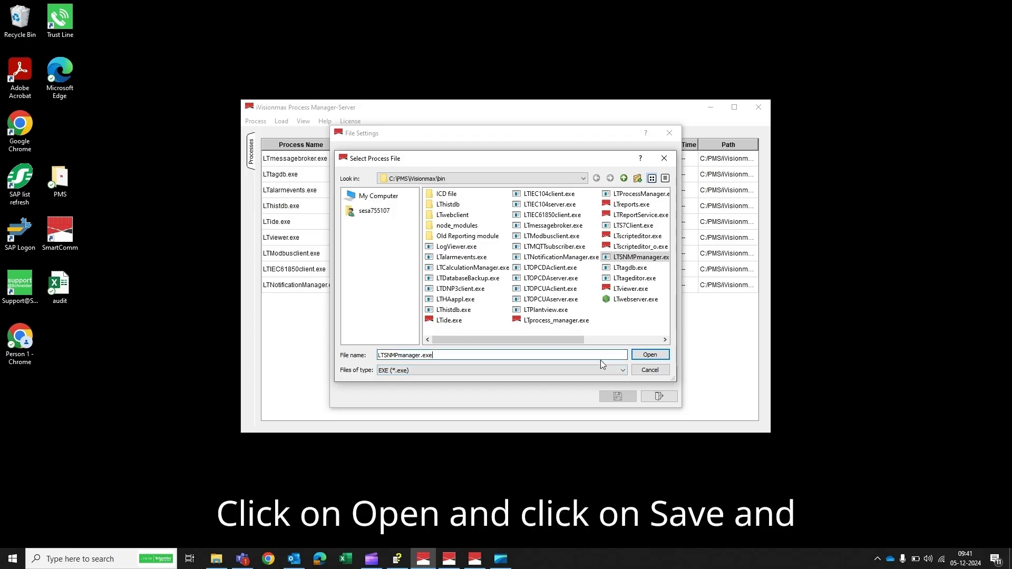
{"action": "left_click", "coordinate": [644, 356]}
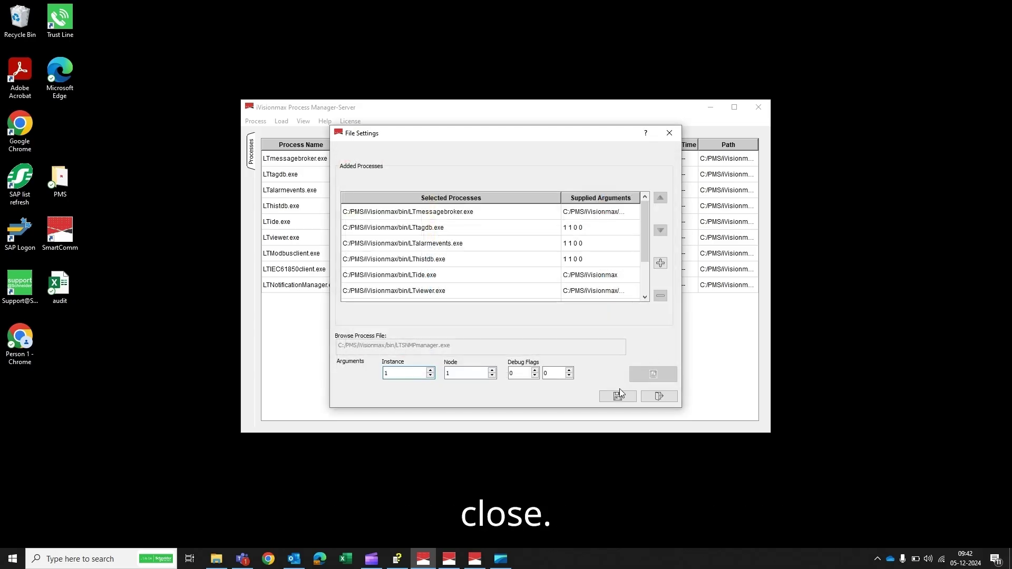
{"action": "left_click", "coordinate": [618, 398]}
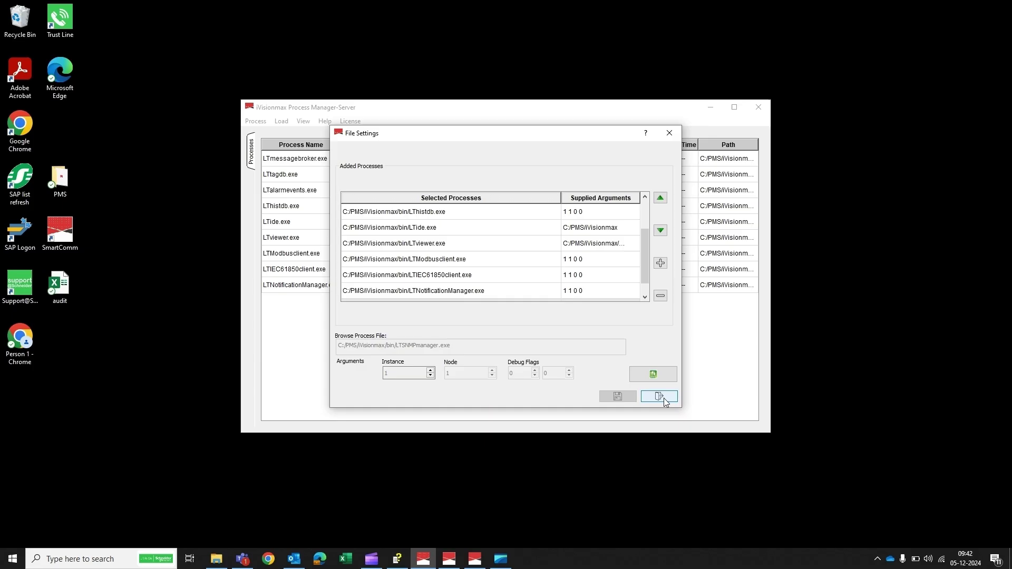
{"action": "left_click", "coordinate": [663, 397]}
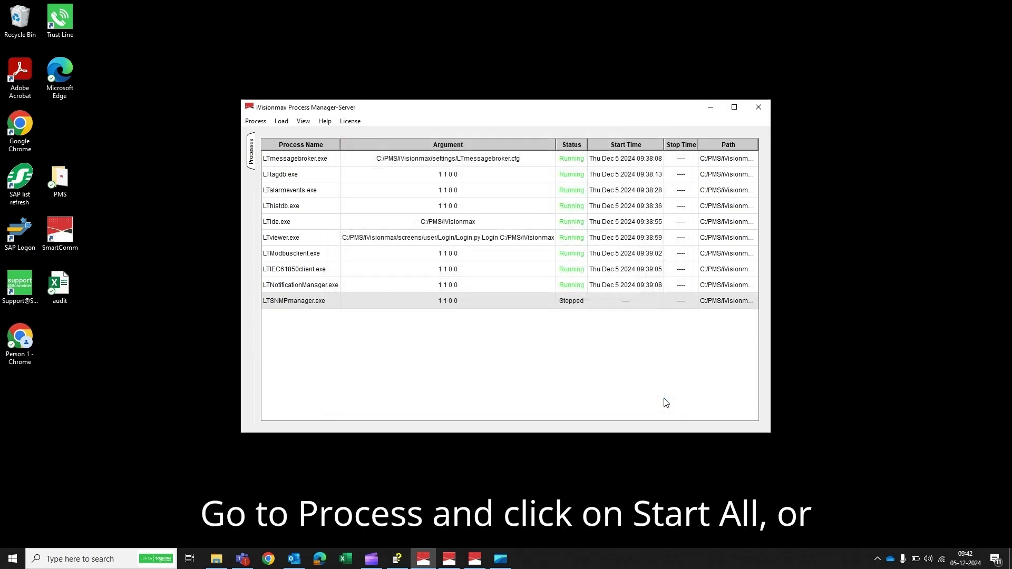
Step: Start the stopped LTSNMPmanager.exe process
{"action": "left_click", "coordinate": [258, 123]}
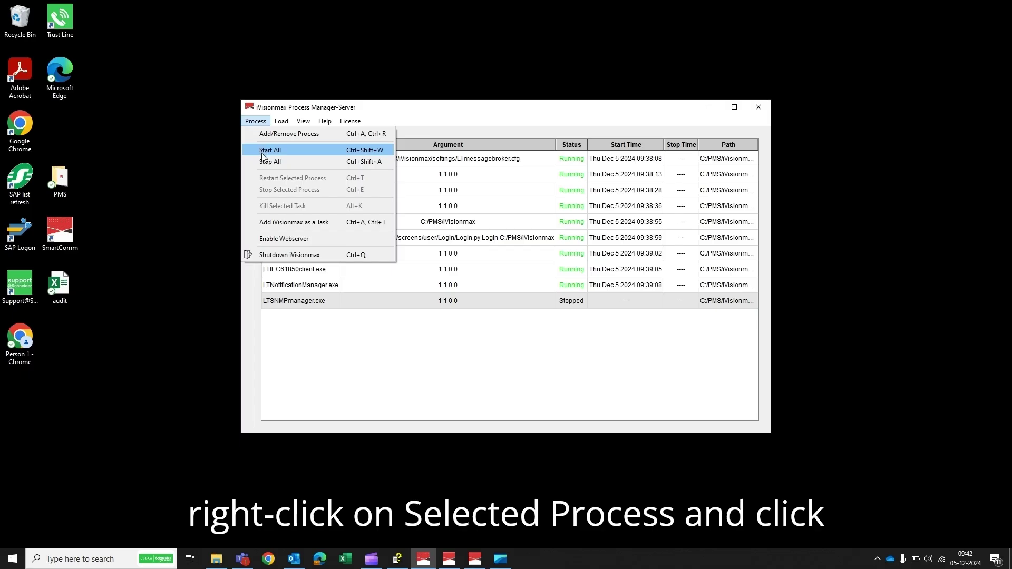
{"action": "key", "text": "Escape"}
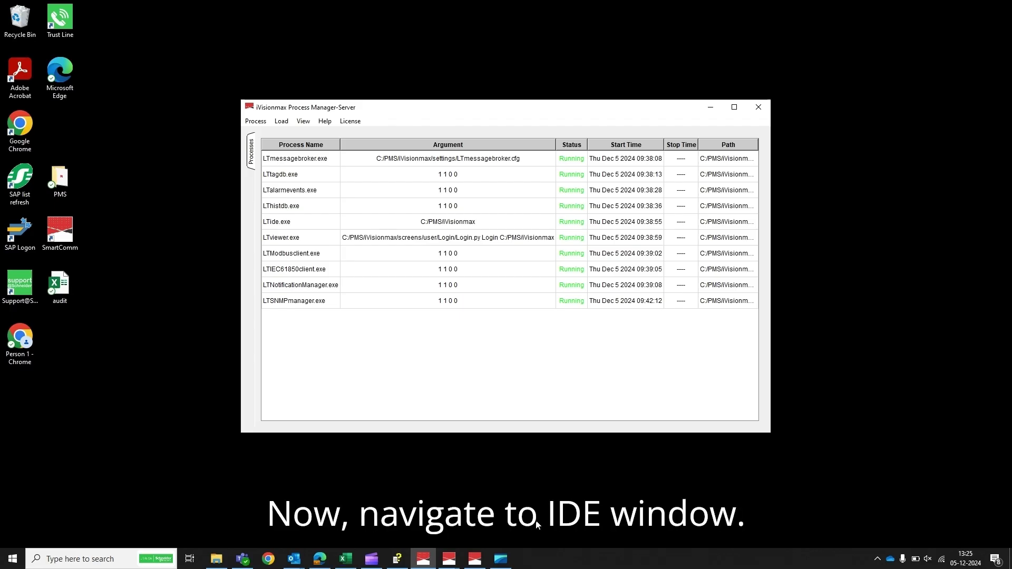
Step: Switch to the iVisionmax IDE and open the SNMP driver's agent configuration
{"action": "mouse_move", "coordinate": [476, 561]}
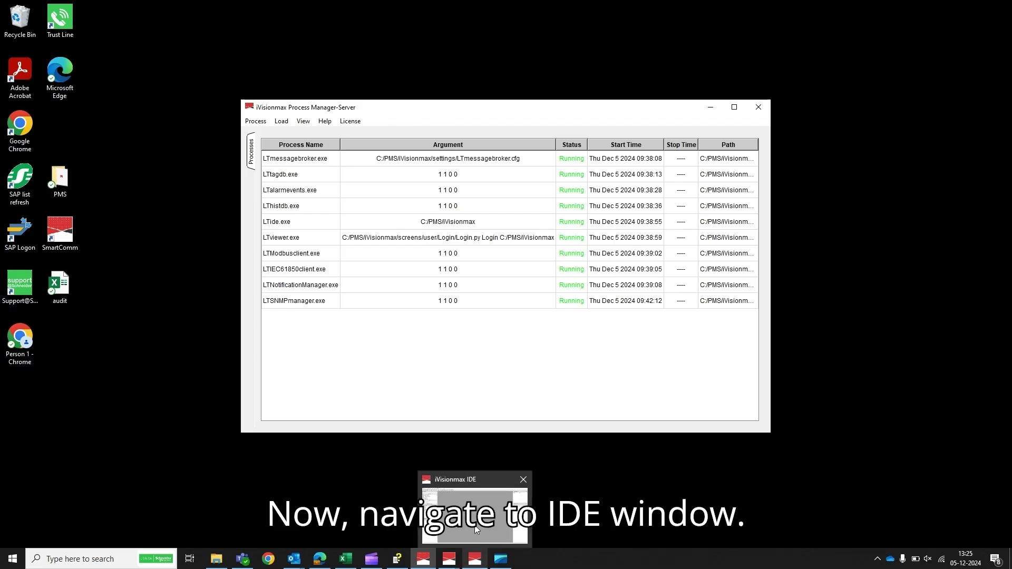
{"action": "left_click", "coordinate": [475, 518]}
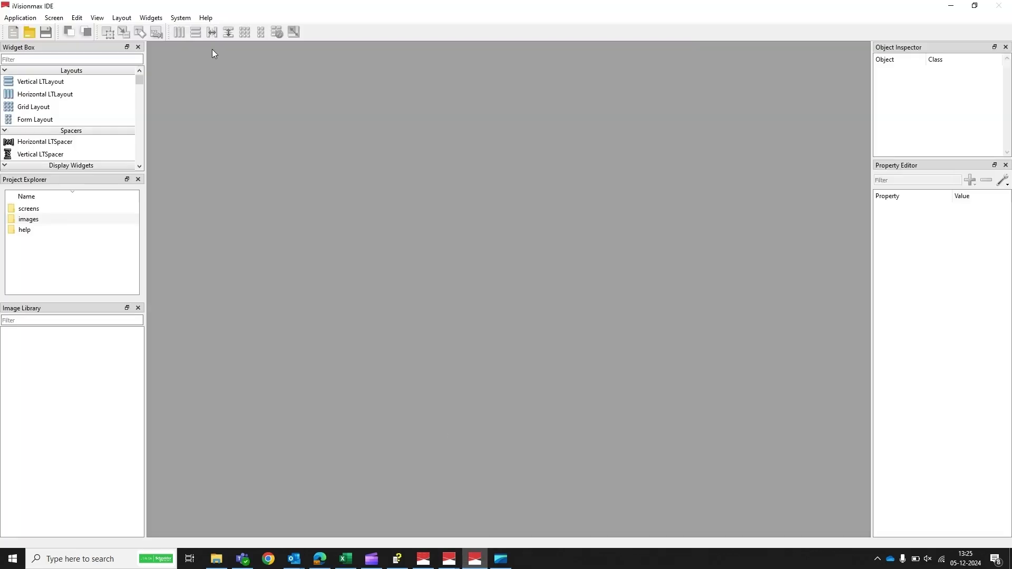
{"action": "left_click", "coordinate": [184, 20]}
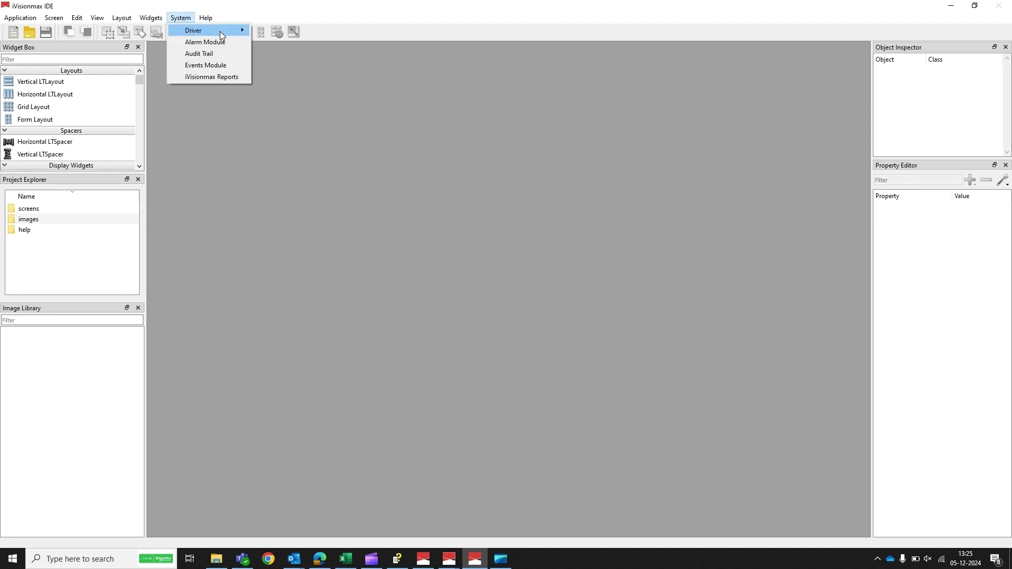
{"action": "mouse_move", "coordinate": [218, 30]}
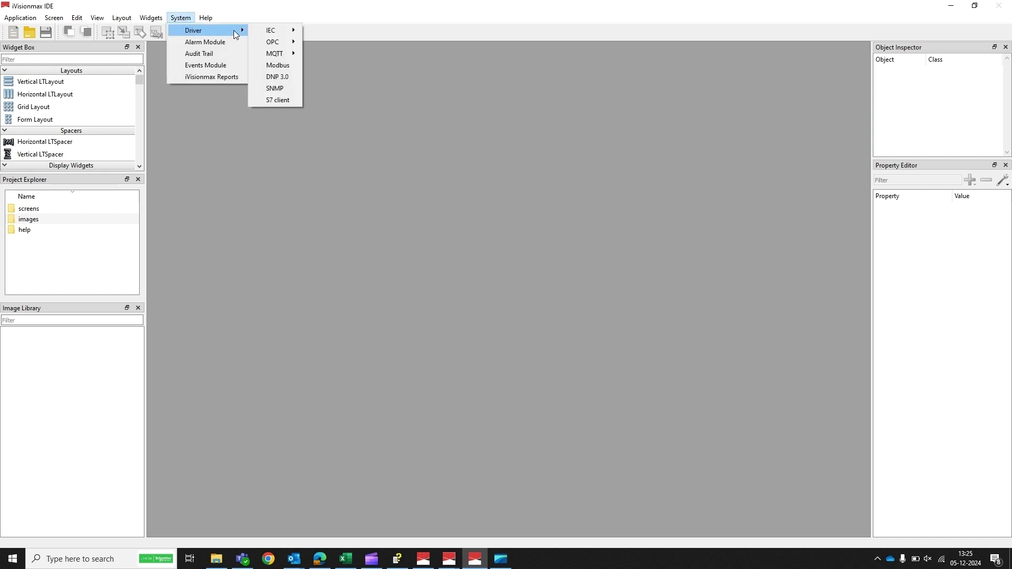
{"action": "left_click", "coordinate": [272, 91]}
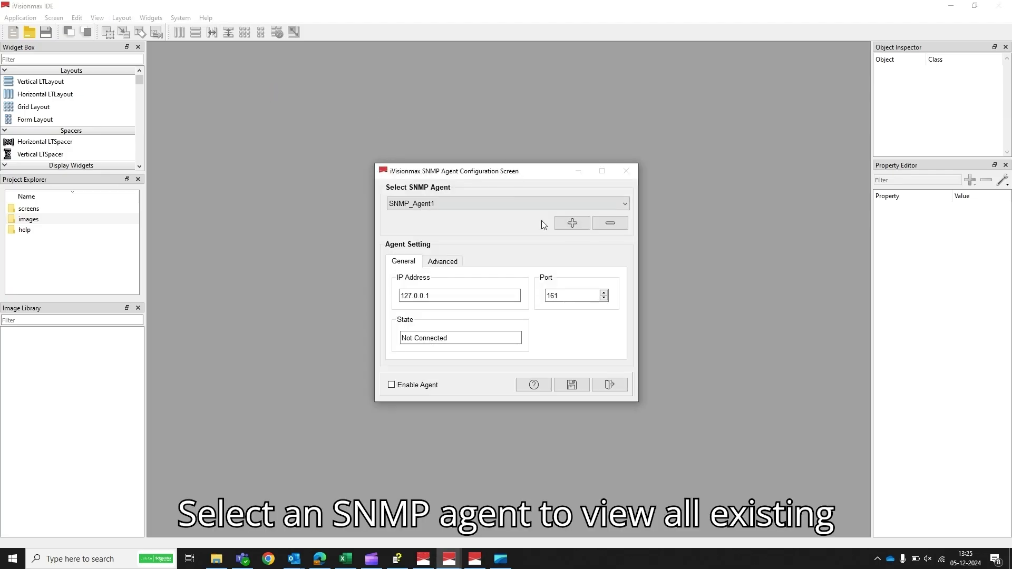
Step: Create a new SNMP agent named Agent1
{"action": "left_click", "coordinate": [572, 223]}
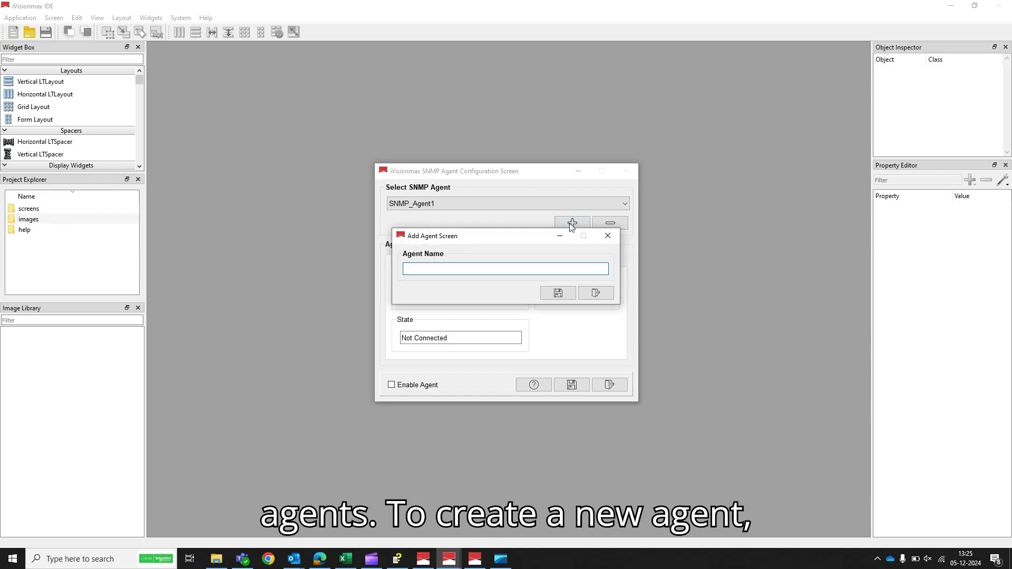
{"action": "type", "text": "Agent1"}
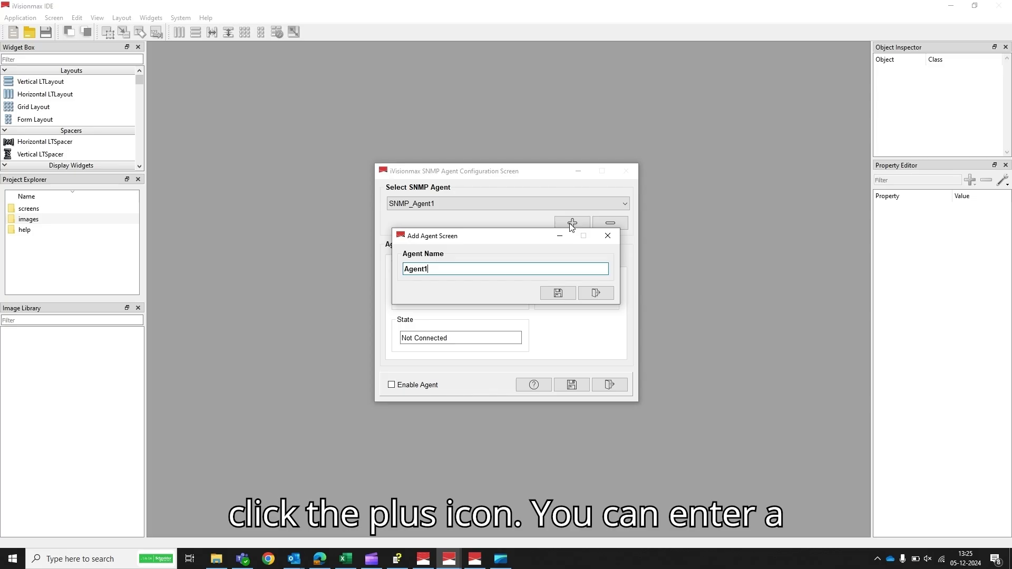
{"action": "left_click", "coordinate": [559, 294]}
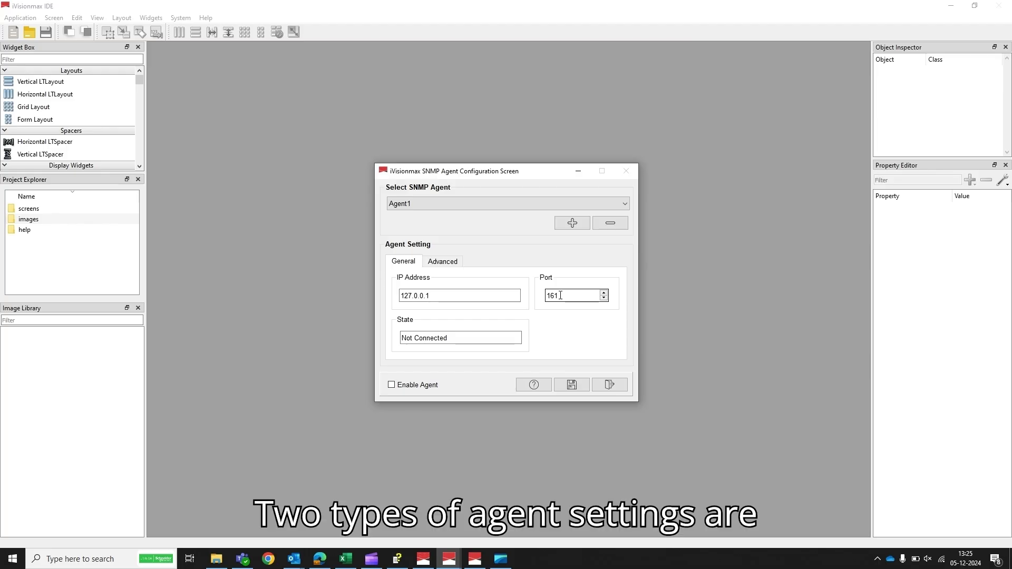
Step: Keep Agent1's advanced SNMP protocol at Version 2c, enable the agent, and save and close its configuration
{"action": "left_click", "coordinate": [443, 267]}
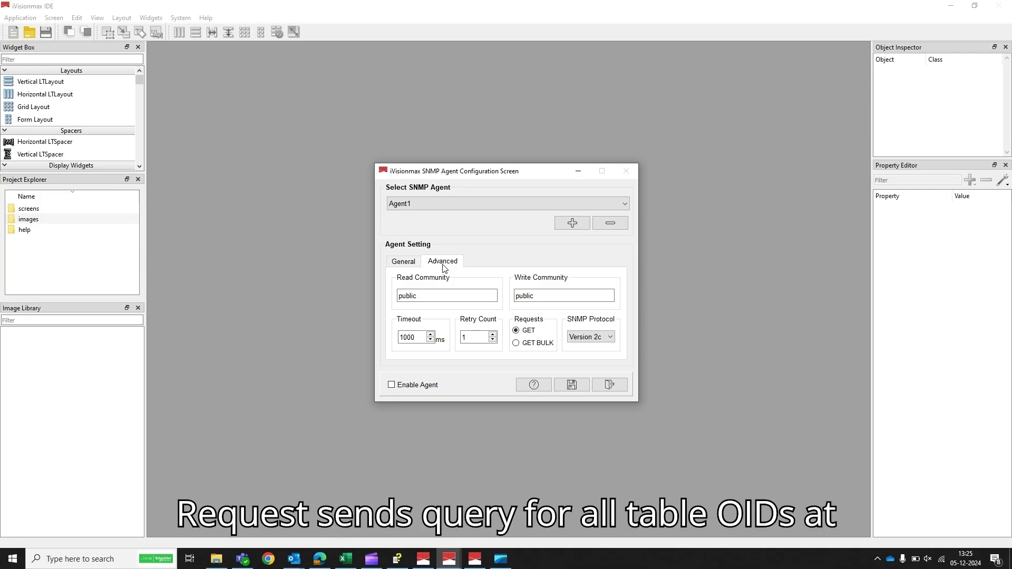
{"action": "left_click", "coordinate": [609, 338]}
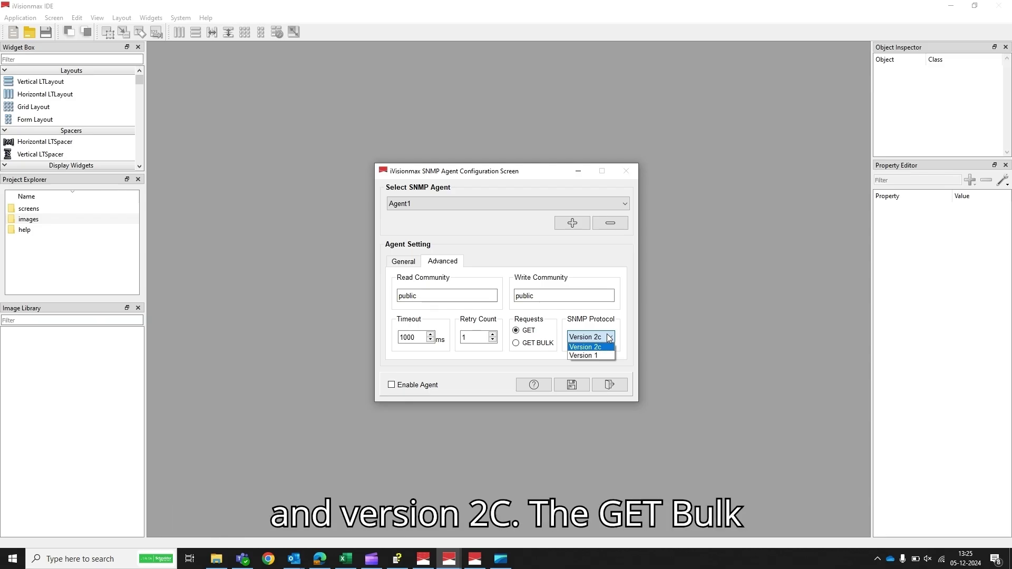
{"action": "left_click", "coordinate": [609, 338]}
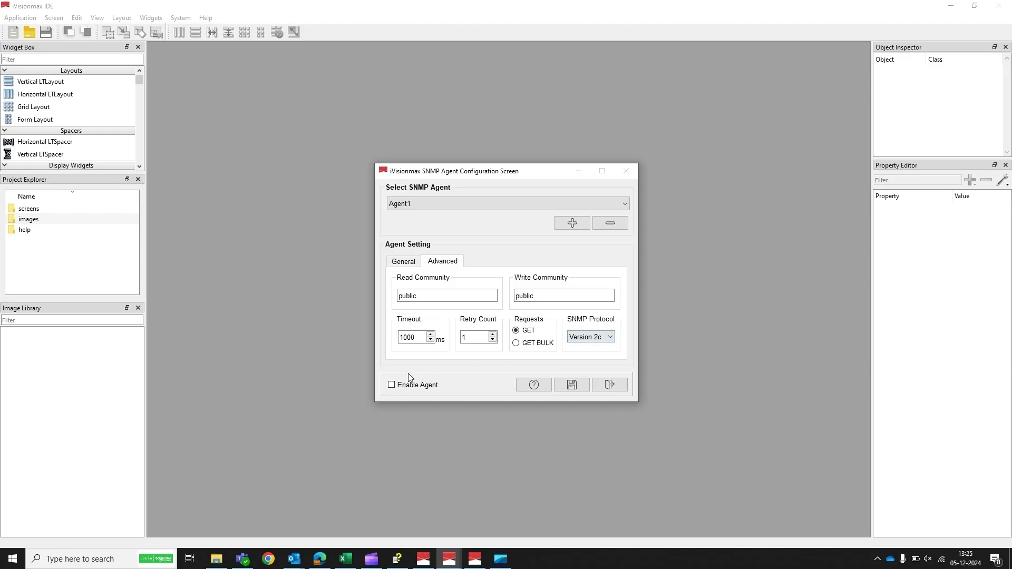
{"action": "left_click", "coordinate": [391, 385]}
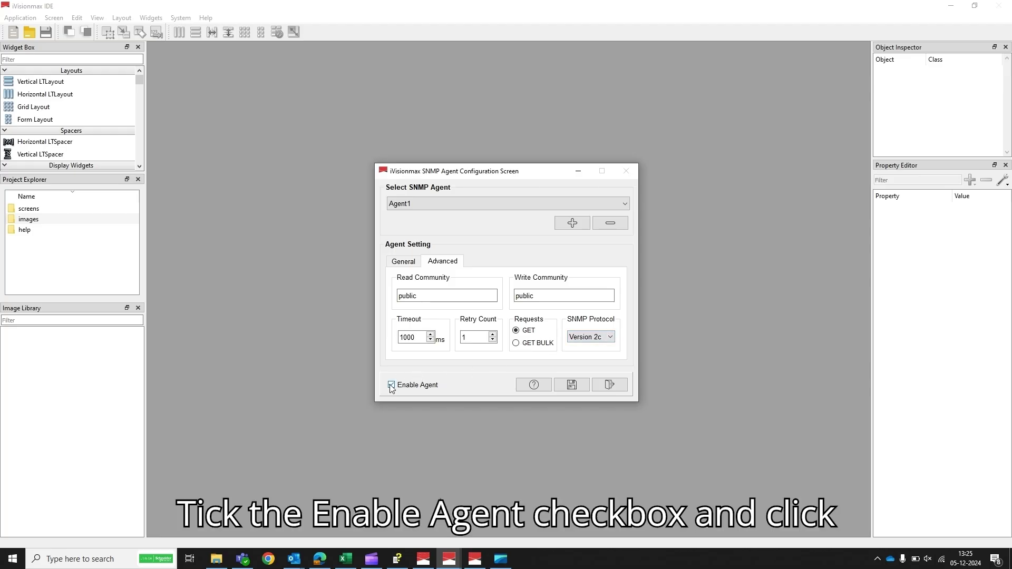
{"action": "left_click", "coordinate": [572, 385]}
{"action": "left_click", "coordinate": [532, 301]}
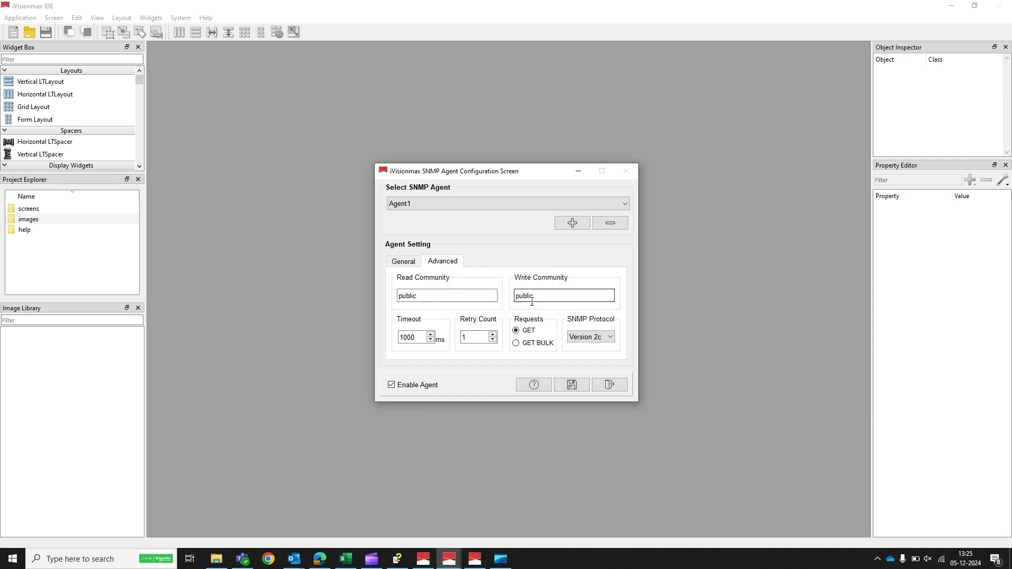
{"action": "left_click", "coordinate": [610, 387]}
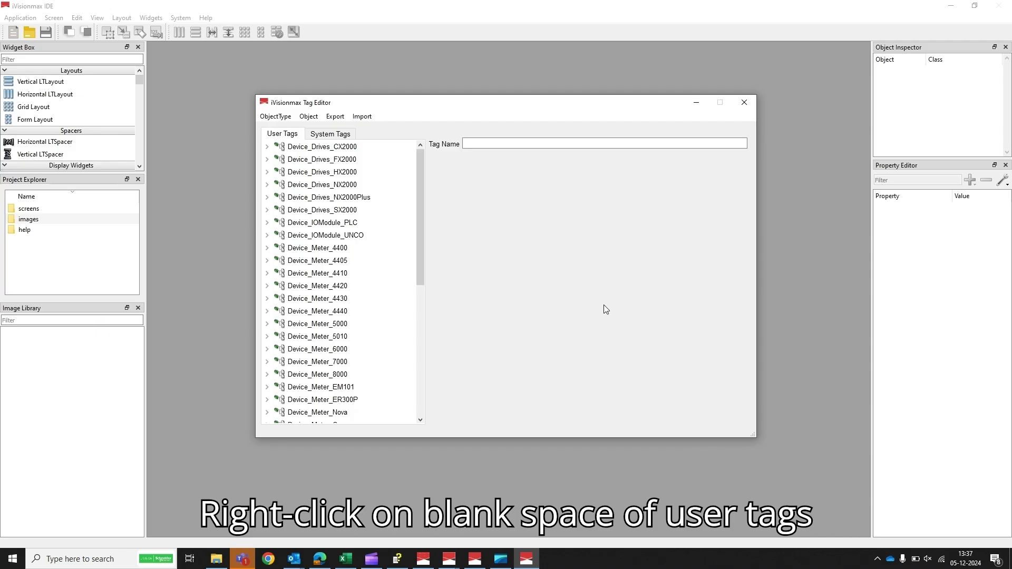
Step: Create a new object type among the user tags in the Tag Editor and add two tags to it
{"action": "right_click", "coordinate": [411, 378]}
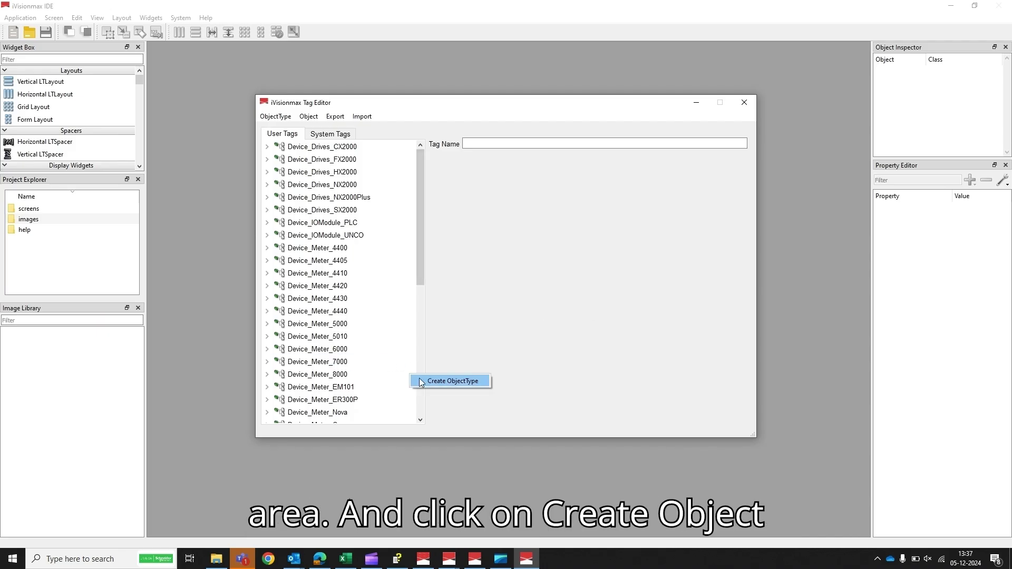
{"action": "left_click", "coordinate": [432, 381]}
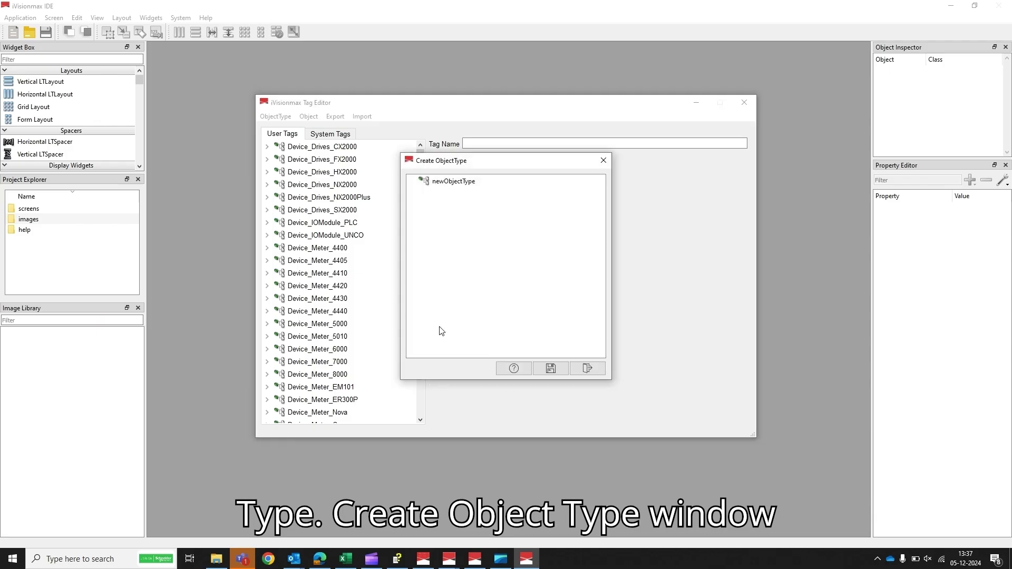
{"action": "left_click", "coordinate": [451, 182]}
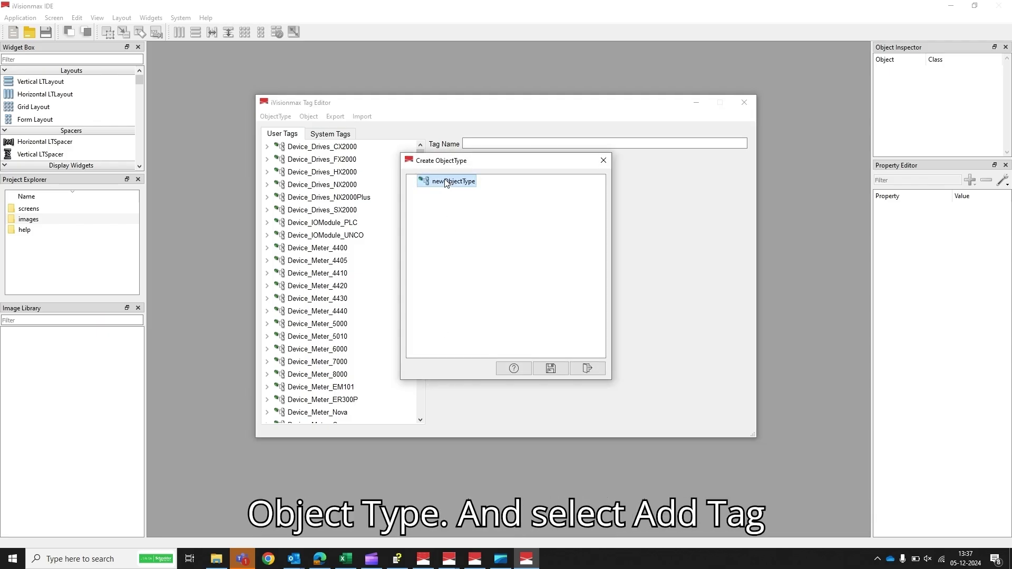
{"action": "right_click", "coordinate": [449, 180]}
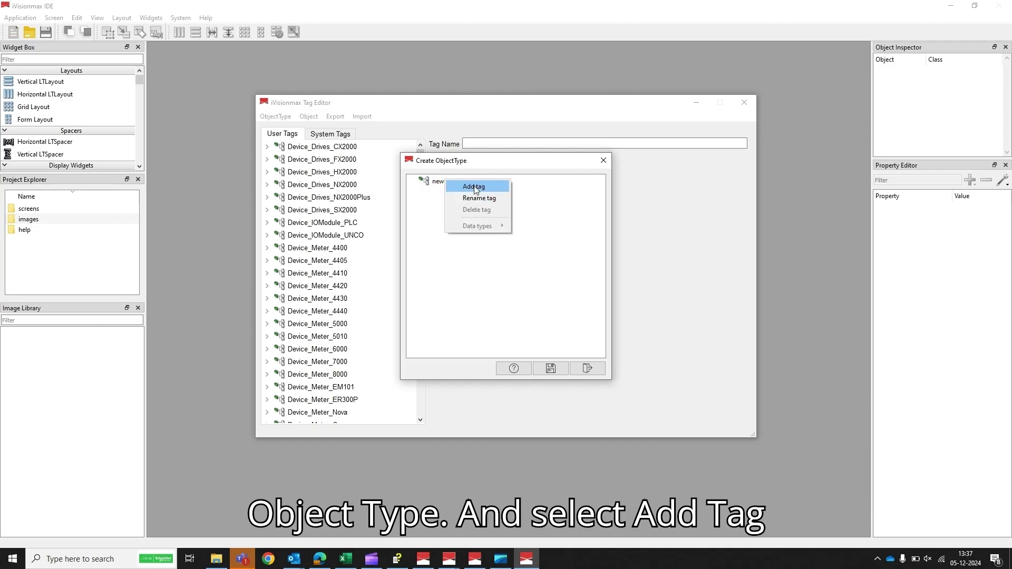
{"action": "left_click", "coordinate": [473, 186]}
{"action": "right_click", "coordinate": [451, 185]}
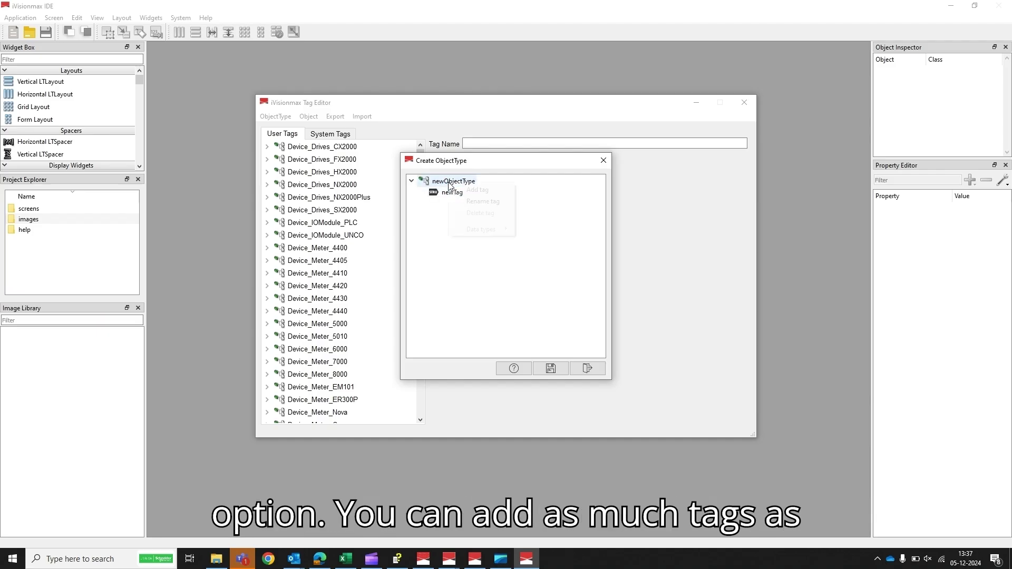
{"action": "left_click", "coordinate": [473, 192]}
Step: Rename the new object type as SNMP_Device
{"action": "left_click", "coordinate": [460, 182]}
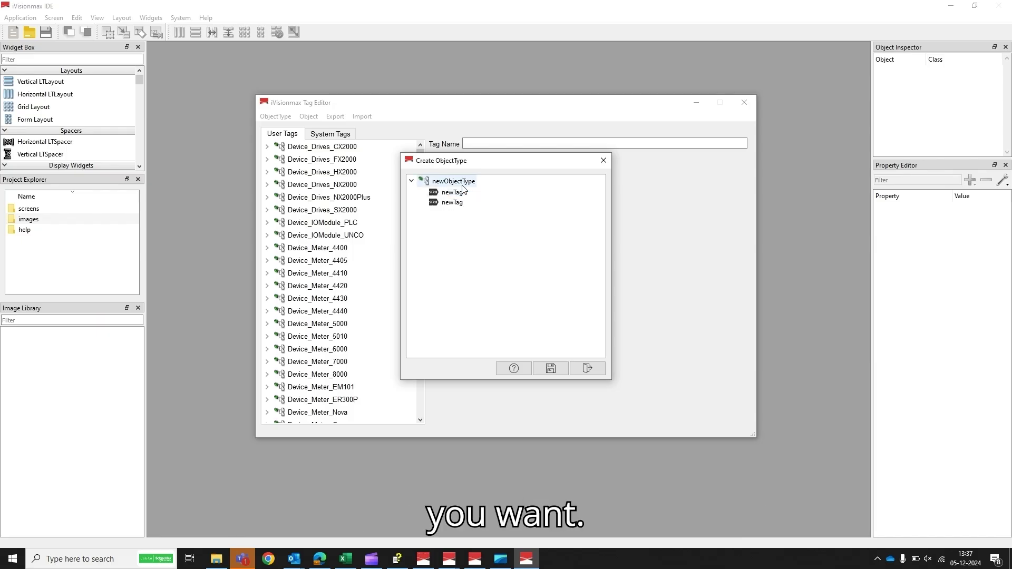
{"action": "left_click", "coordinate": [463, 184]}
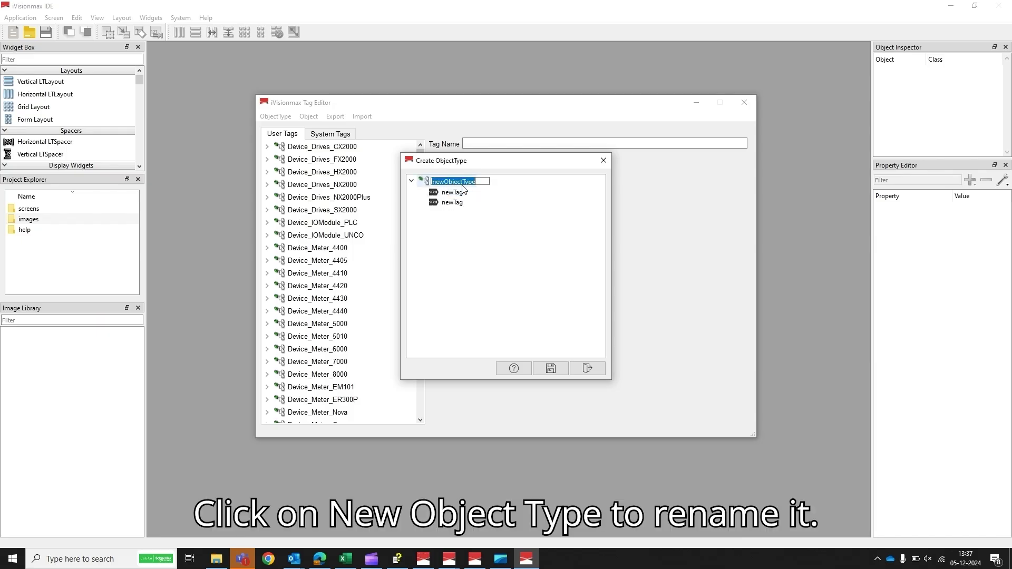
{"action": "key", "text": "BackSpace"}
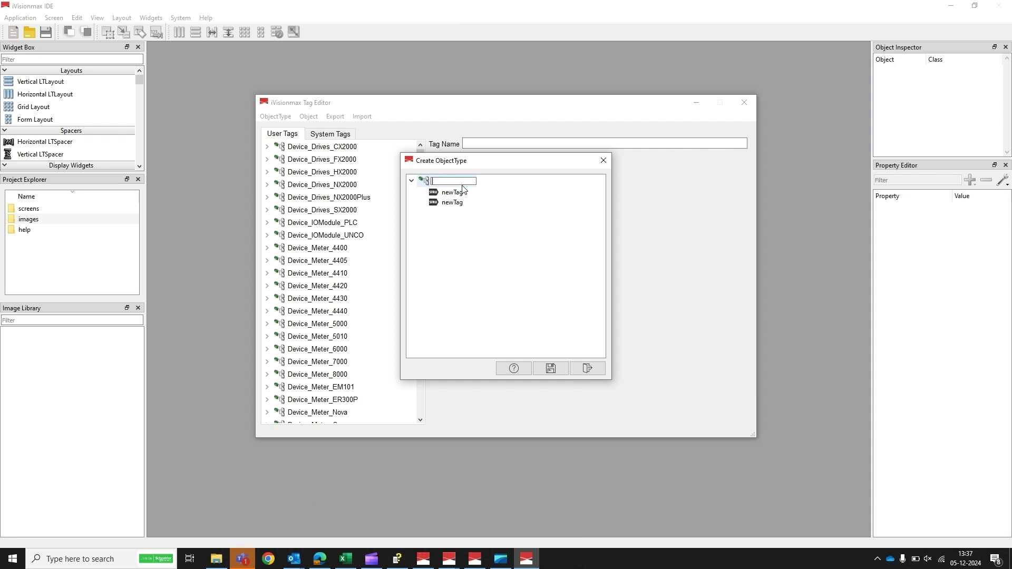
{"action": "type", "text": "SNMP_Device"}
{"action": "key", "text": "Return"}
Step: Rename the first new tag under SNMP_Device as systemName
{"action": "left_click", "coordinate": [448, 192]}
{"action": "left_click", "coordinate": [442, 193]}
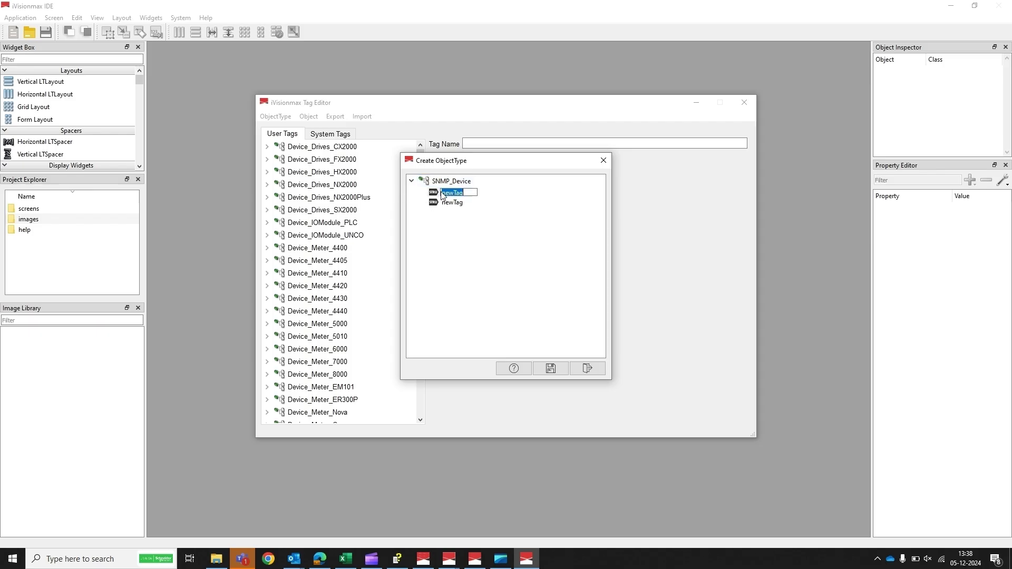
{"action": "key", "text": "BackSpace"}
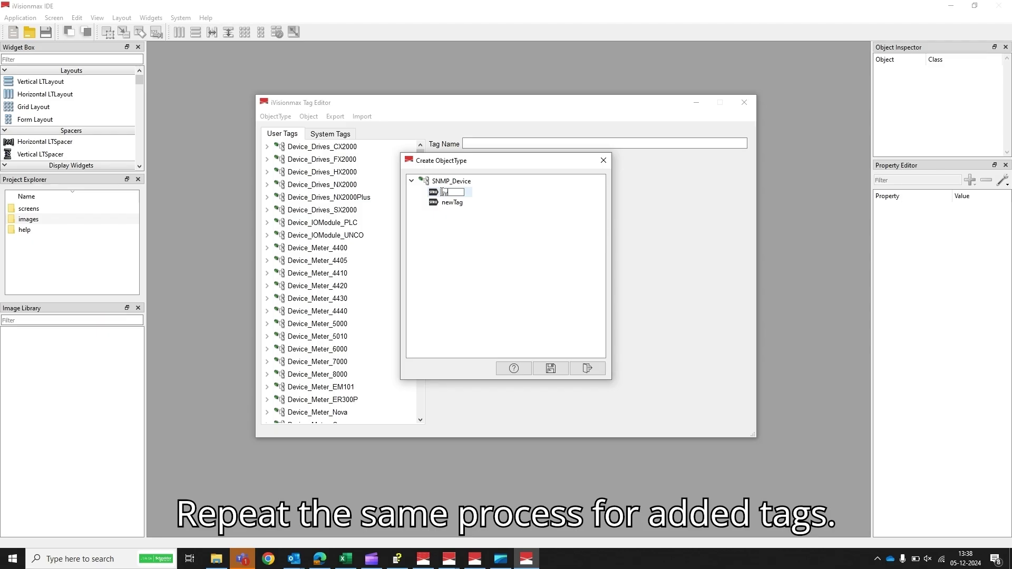
{"action": "type", "text": "system"}
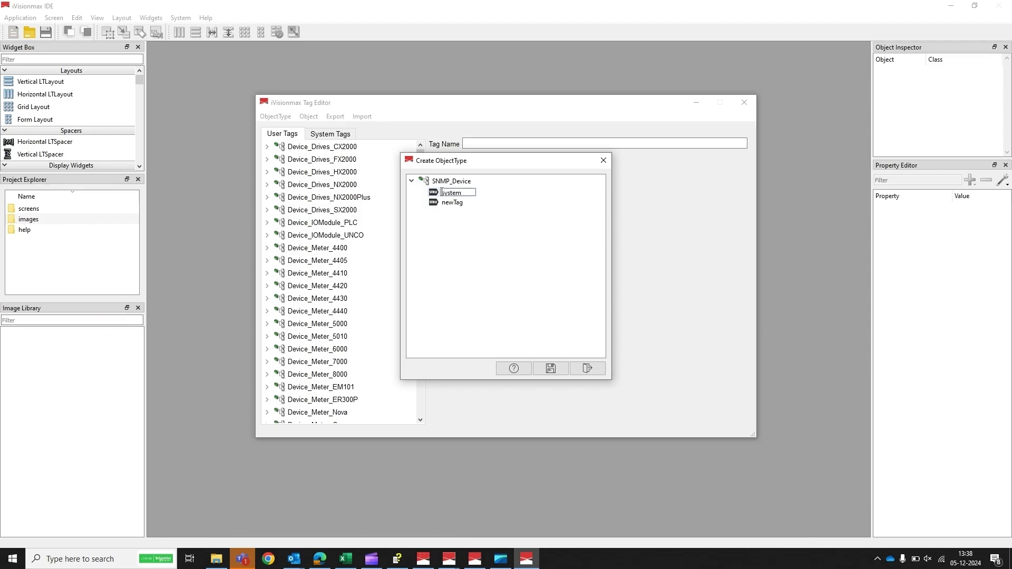
{"action": "type", "text": "N"}
{"action": "type", "text": "me"}
{"action": "key", "text": "BackSpace"}
{"action": "key", "text": "BackSpace"}
{"action": "type", "text": "ame"}
{"action": "key", "text": "Return"}
Step: Rename the second new tag as inPackets and save the SNMP_Device object type
{"action": "left_click", "coordinate": [455, 202]}
{"action": "left_click", "coordinate": [456, 203]}
{"action": "key", "text": "BackSpace"}
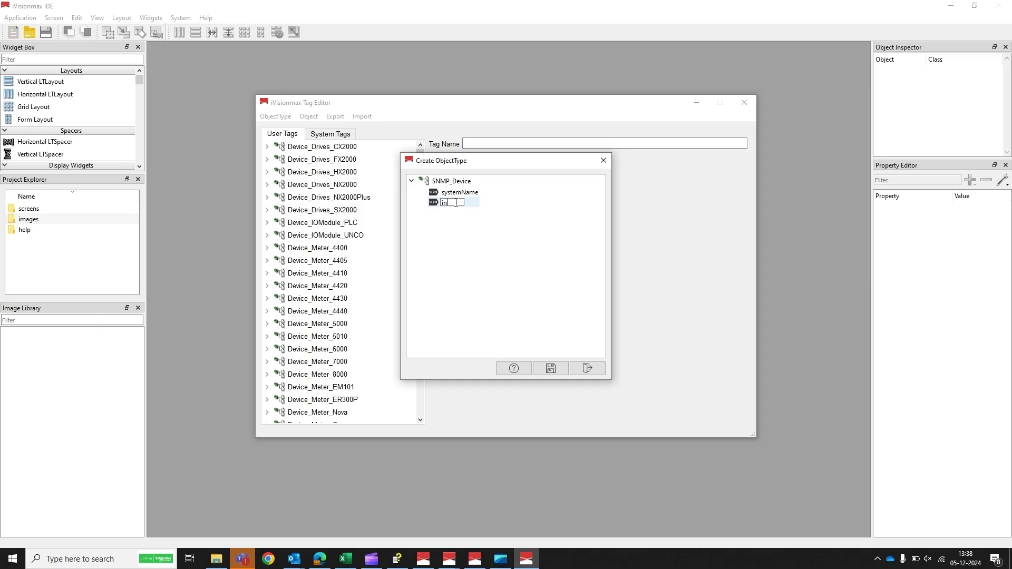
{"action": "type", "text": "Packets"}
{"action": "key", "text": "Return"}
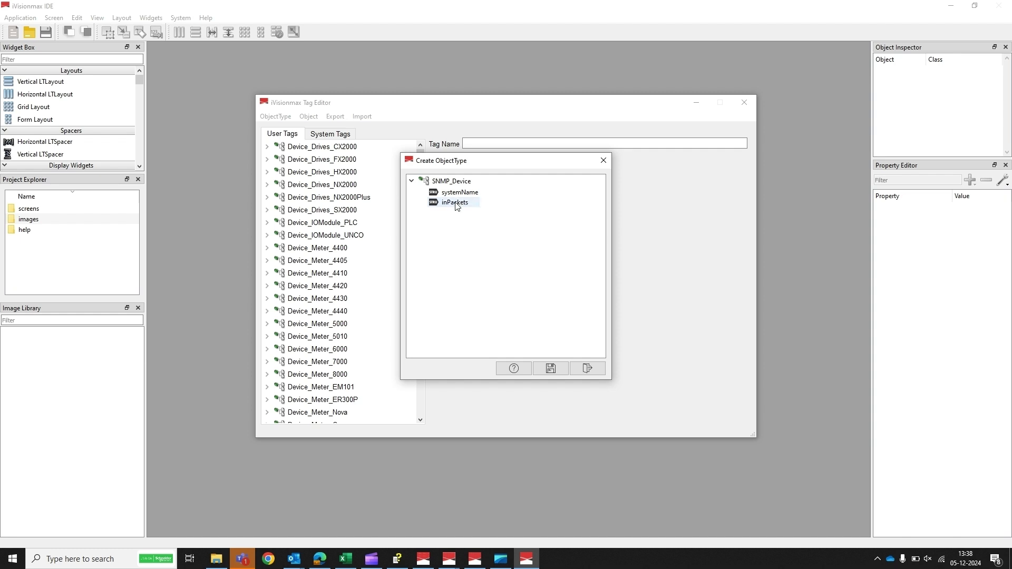
{"action": "left_click", "coordinate": [551, 369]}
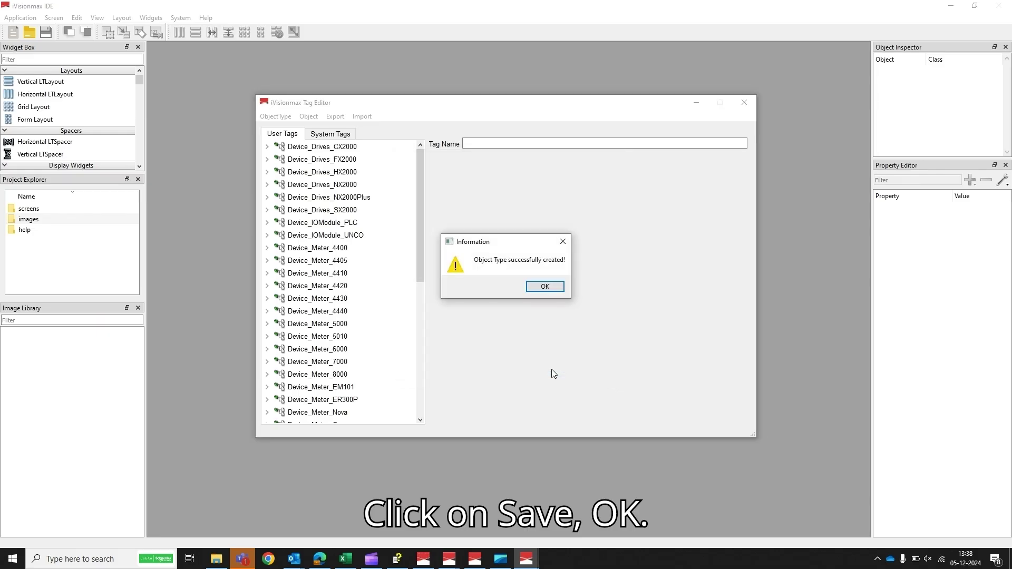
{"action": "left_click", "coordinate": [545, 288]}
Step: Create an object named Device1 from the SNMP_Device object type
{"action": "scroll", "coordinate": [357, 317], "scroll_direction": "down", "scroll_amount": 7}
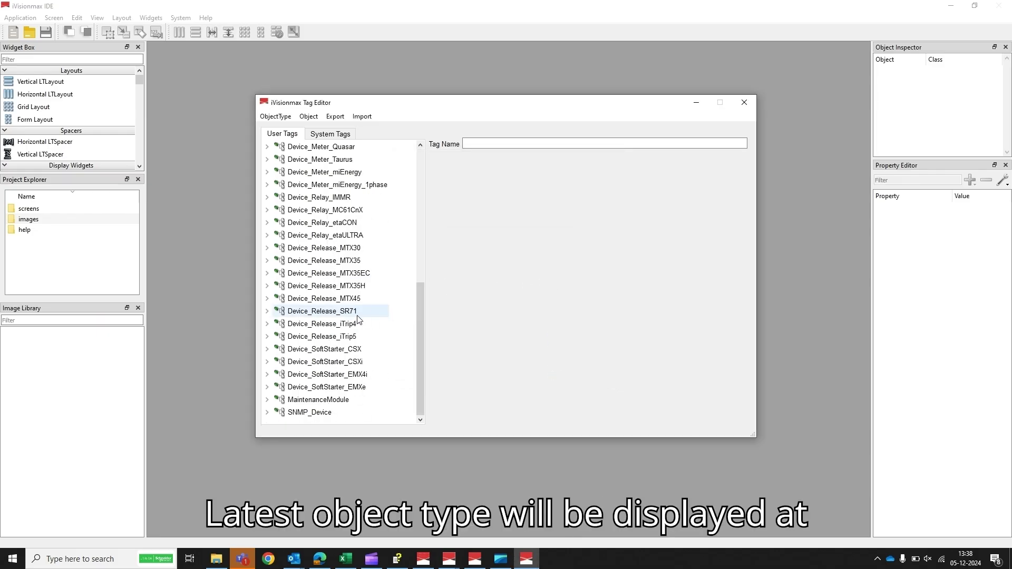
{"action": "right_click", "coordinate": [324, 413]}
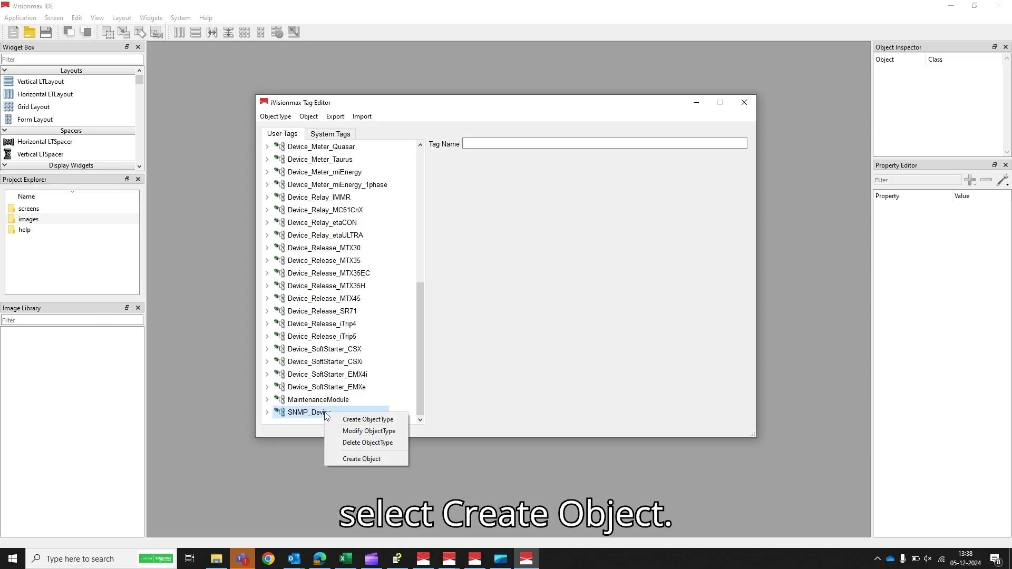
{"action": "left_click", "coordinate": [362, 460]}
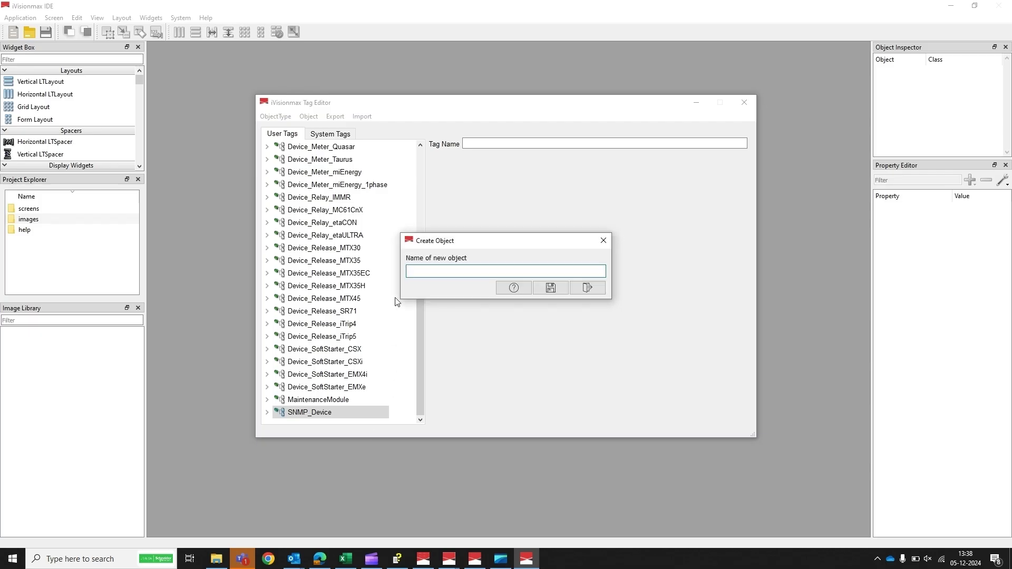
{"action": "type", "text": "De"}
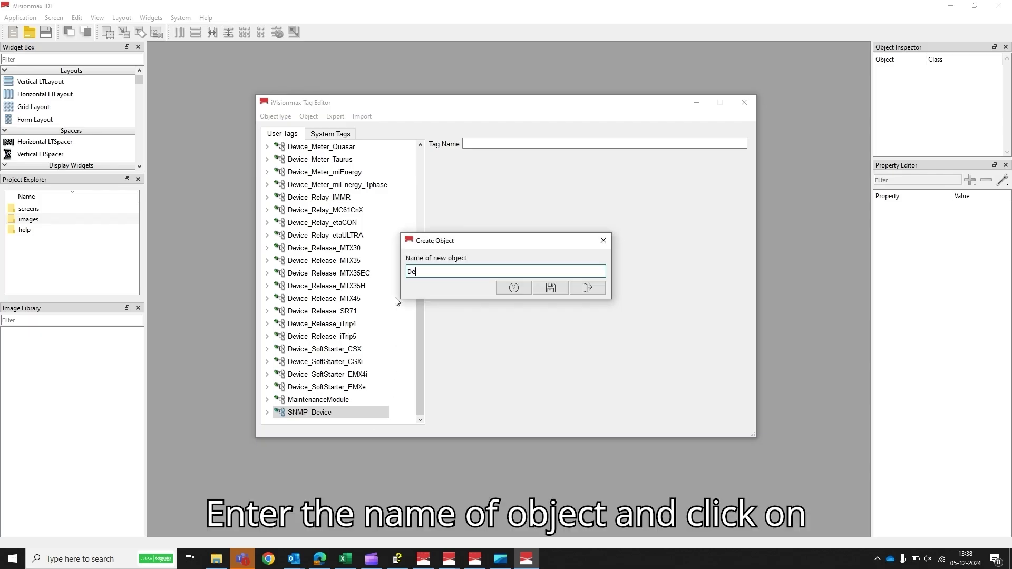
{"action": "type", "text": "vice1"}
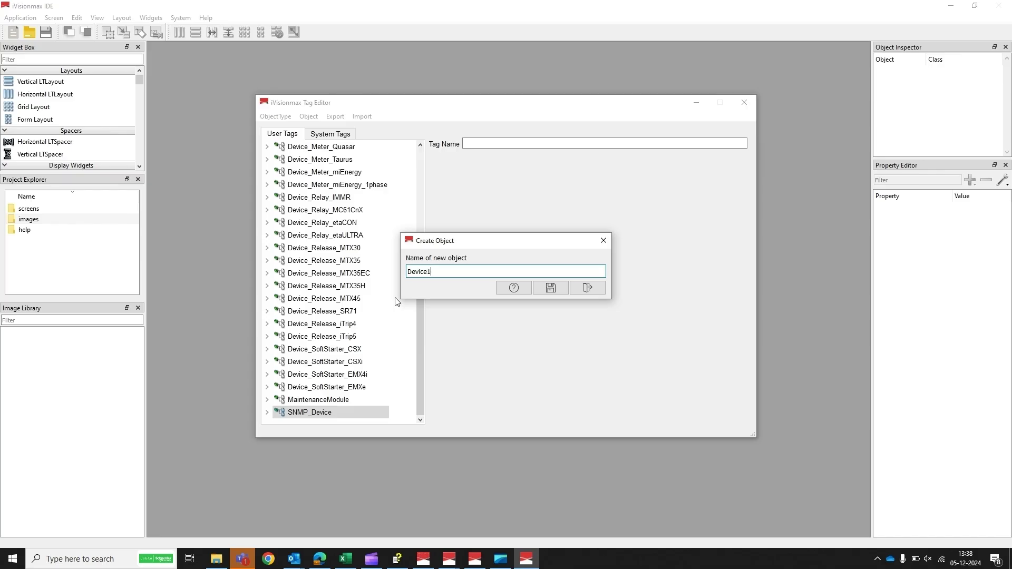
{"action": "left_click", "coordinate": [552, 288]}
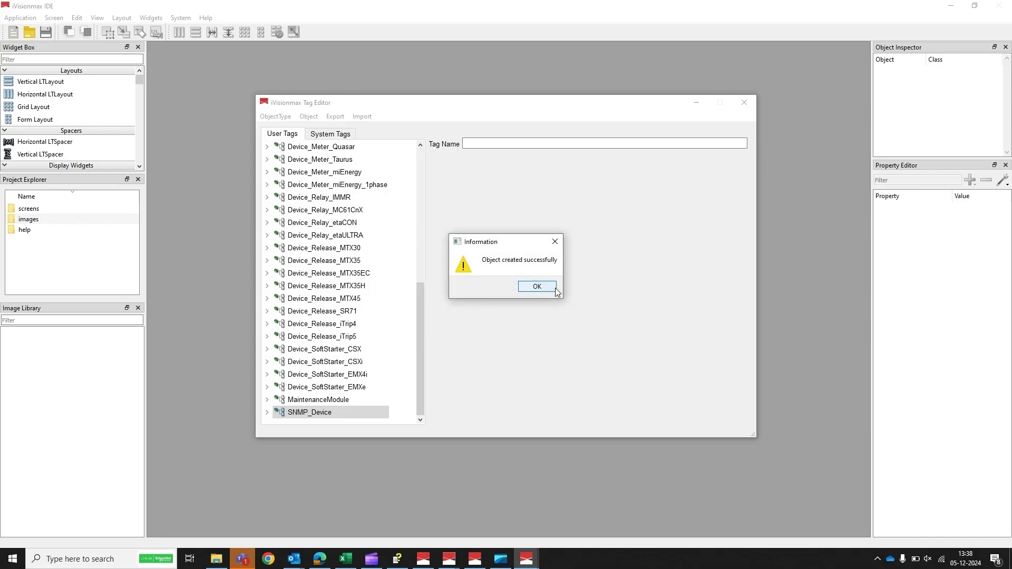
{"action": "left_click", "coordinate": [537, 288]}
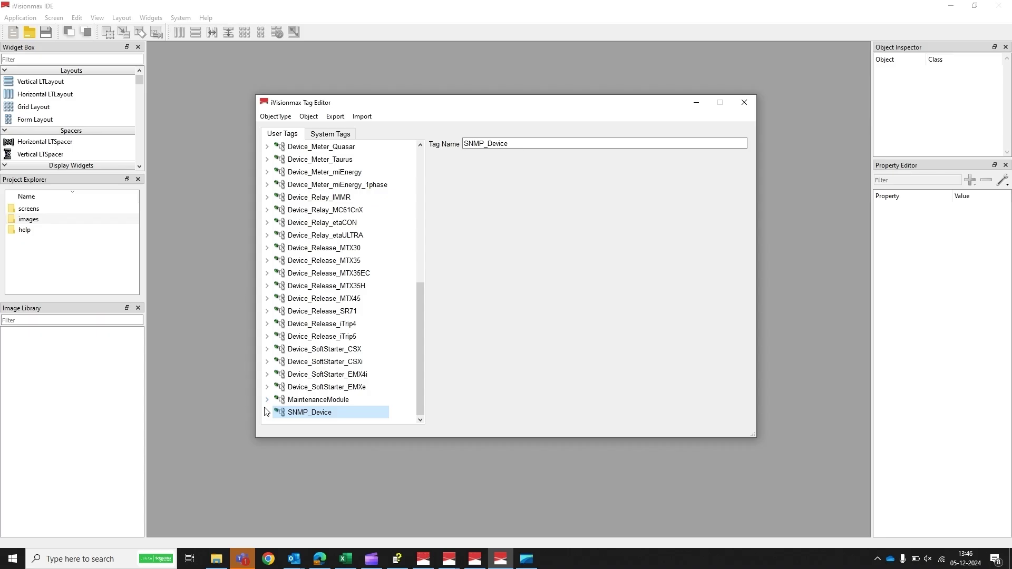
Step: Modify the SNMP_Device object type by setting the systemName tag's data type to string
{"action": "left_click", "coordinate": [267, 412]}
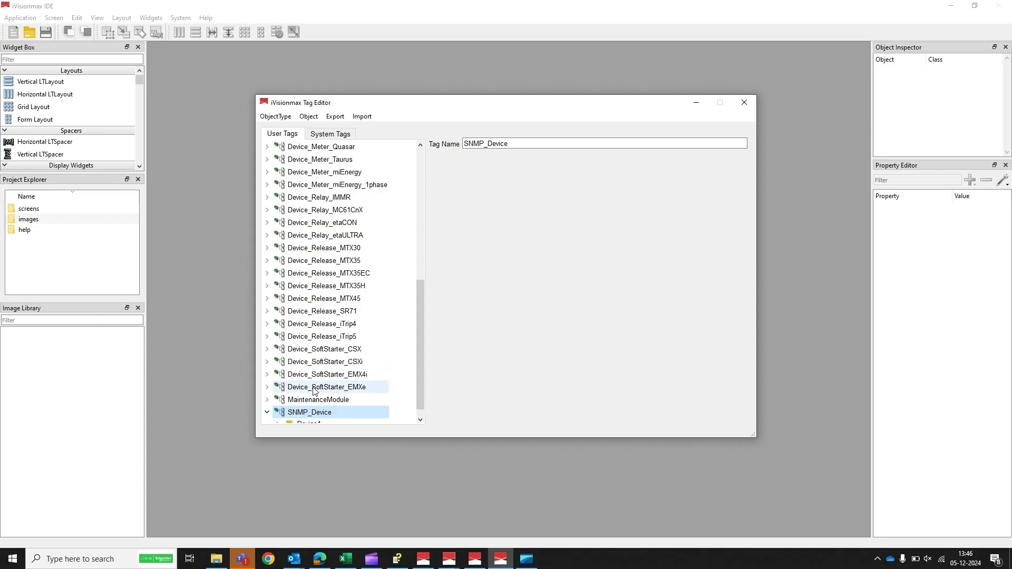
{"action": "scroll", "coordinate": [315, 392], "scroll_direction": "down", "scroll_amount": 1}
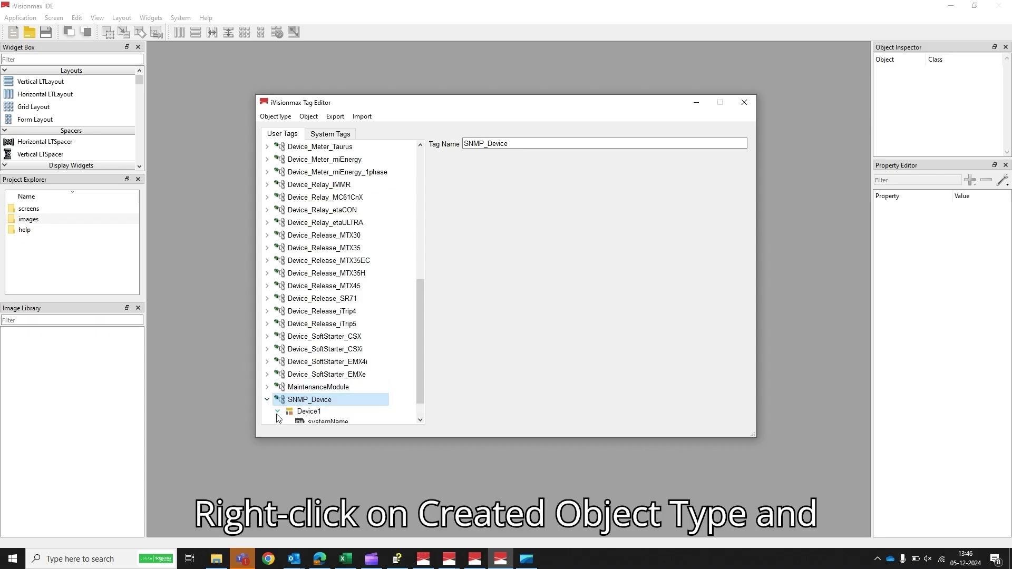
{"action": "scroll", "coordinate": [279, 418], "scroll_direction": "down", "scroll_amount": 1}
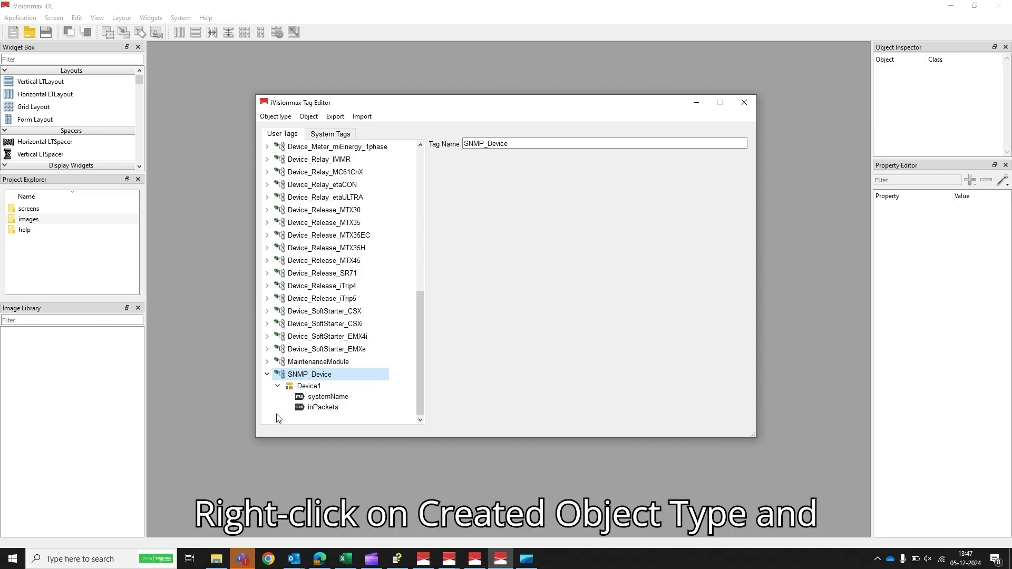
{"action": "right_click", "coordinate": [299, 378]}
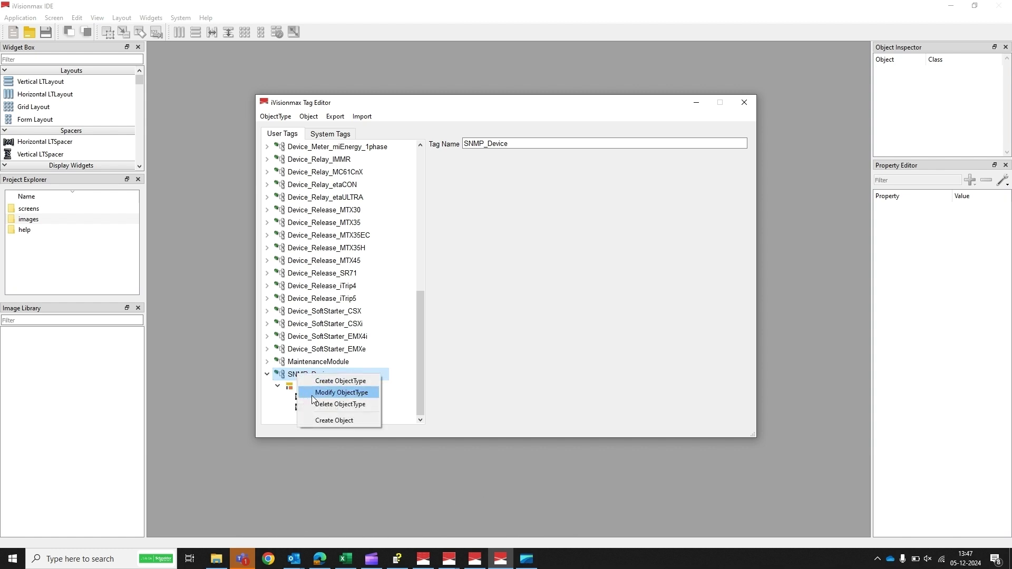
{"action": "left_click", "coordinate": [328, 394]}
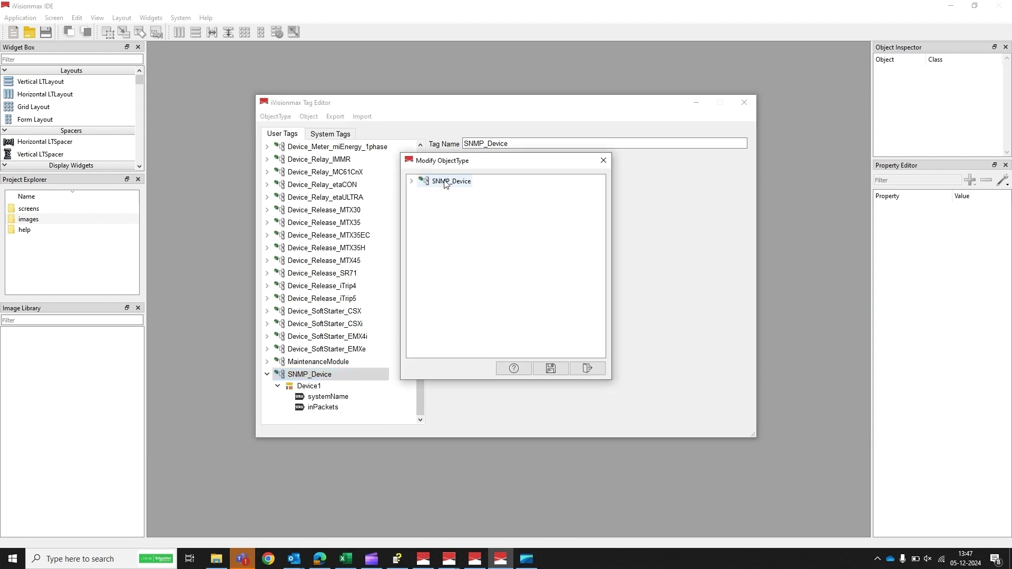
{"action": "left_click", "coordinate": [416, 182]}
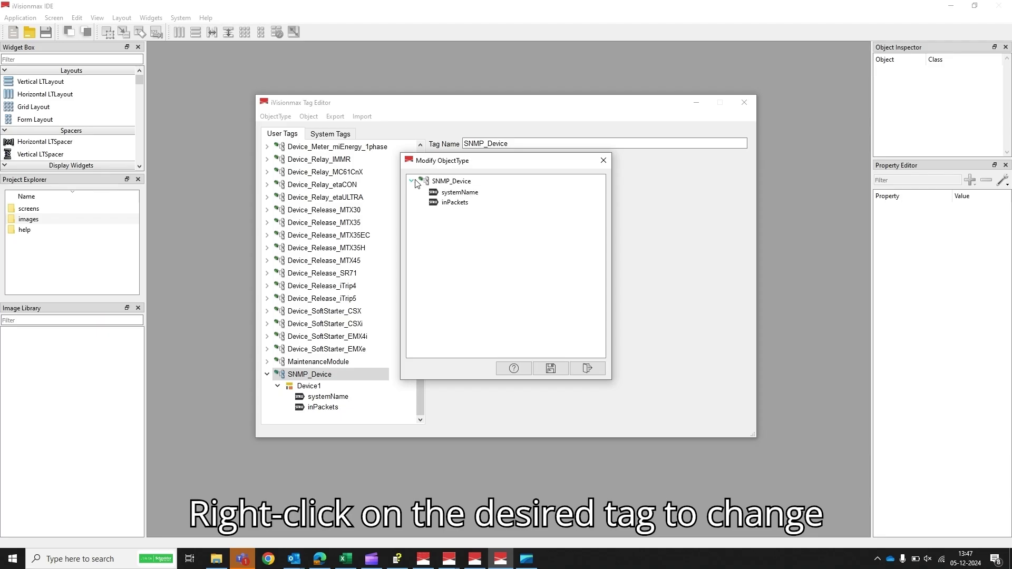
{"action": "right_click", "coordinate": [444, 193]}
{"action": "mouse_move", "coordinate": [495, 241]}
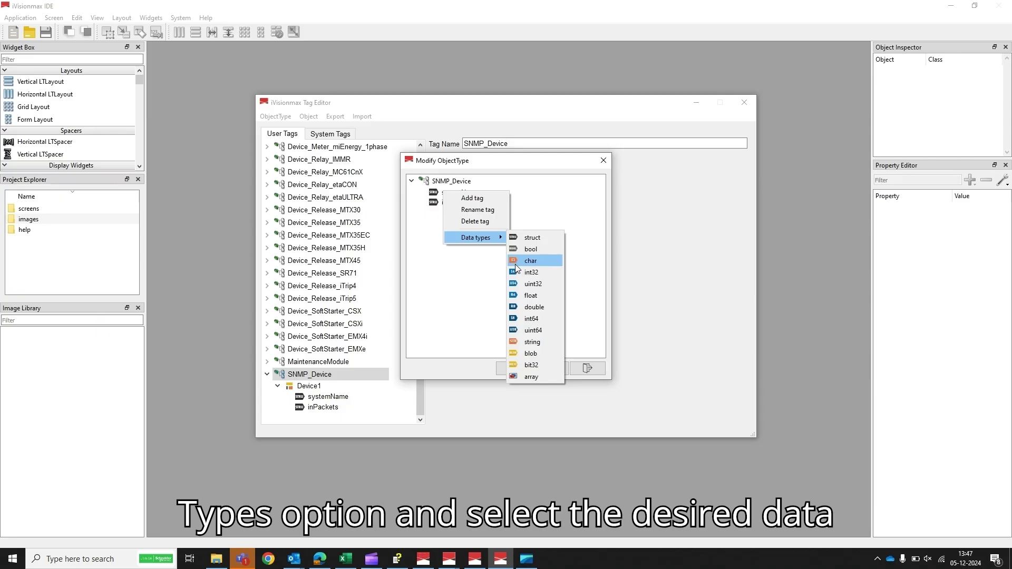
{"action": "left_click", "coordinate": [515, 343]}
Step: Set the inPackets tag's data type to uint32 and save the modified object type
{"action": "left_click", "coordinate": [452, 205]}
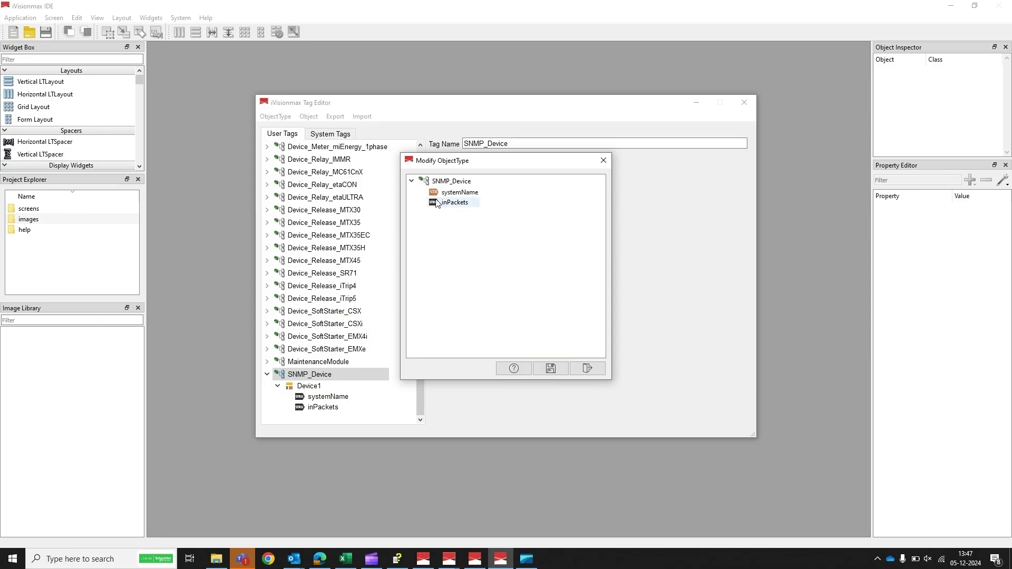
{"action": "right_click", "coordinate": [449, 205]}
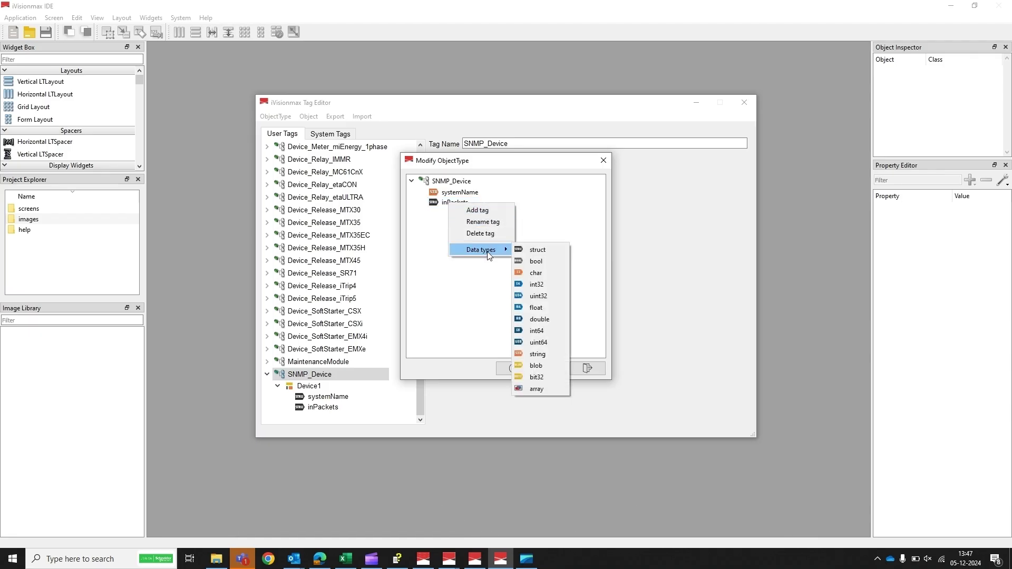
{"action": "left_click", "coordinate": [521, 296]}
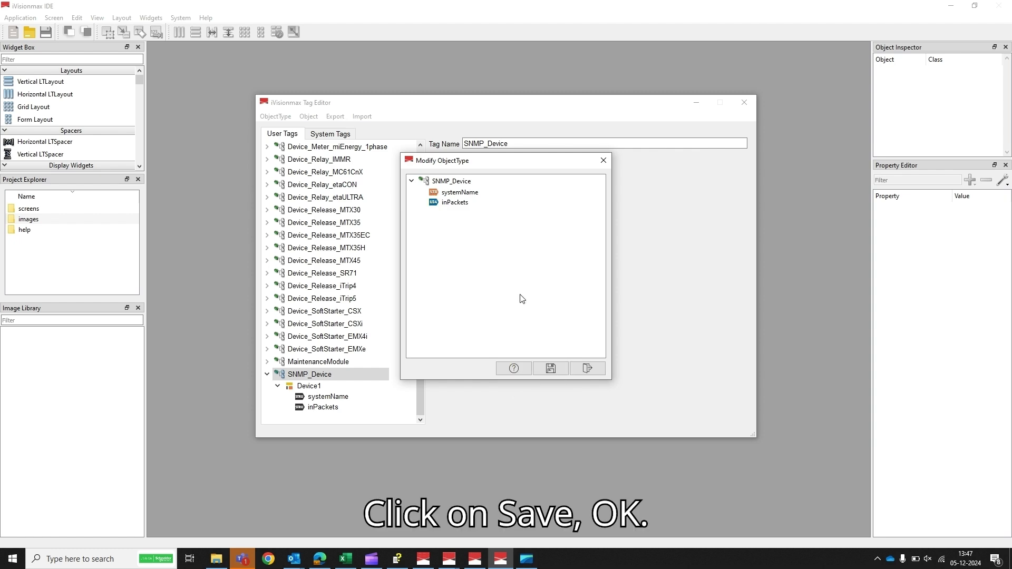
{"action": "left_click", "coordinate": [551, 369]}
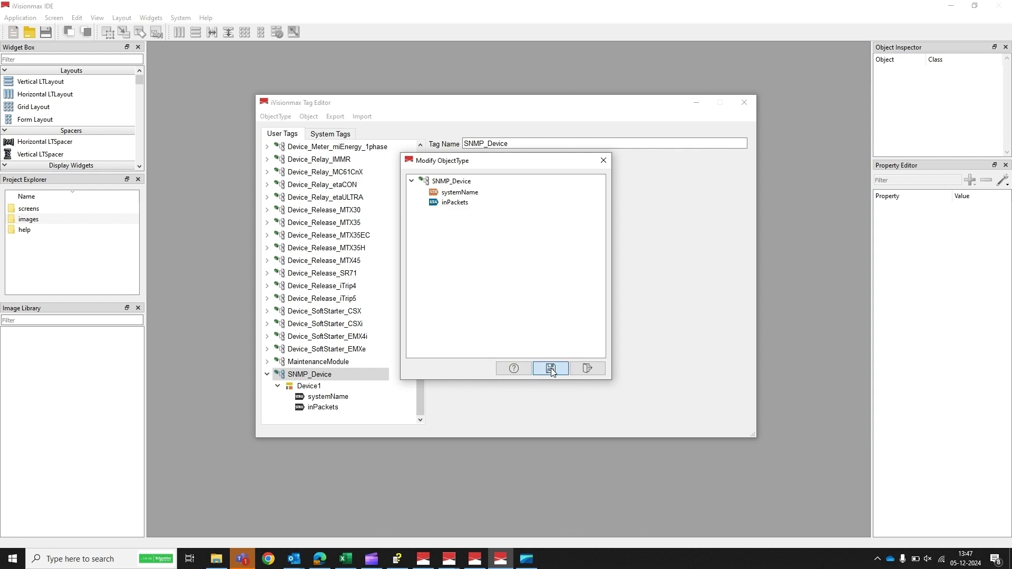
{"action": "left_click", "coordinate": [547, 286]}
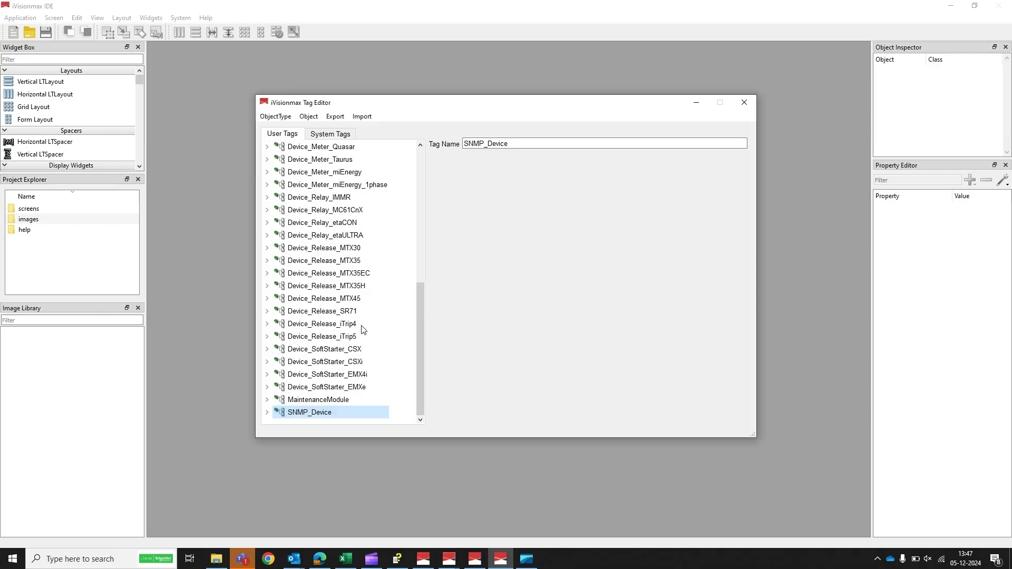
Step: Insert a channel settings configuration for Device1's systemName tag using the SNMP Client driver type
{"action": "left_click", "coordinate": [268, 412]}
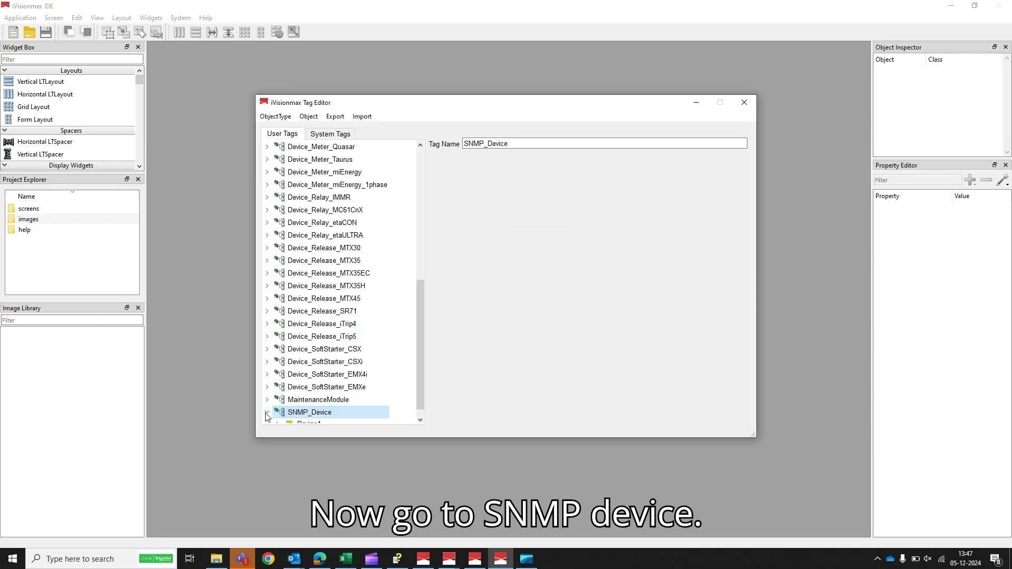
{"action": "left_click", "coordinate": [278, 421]}
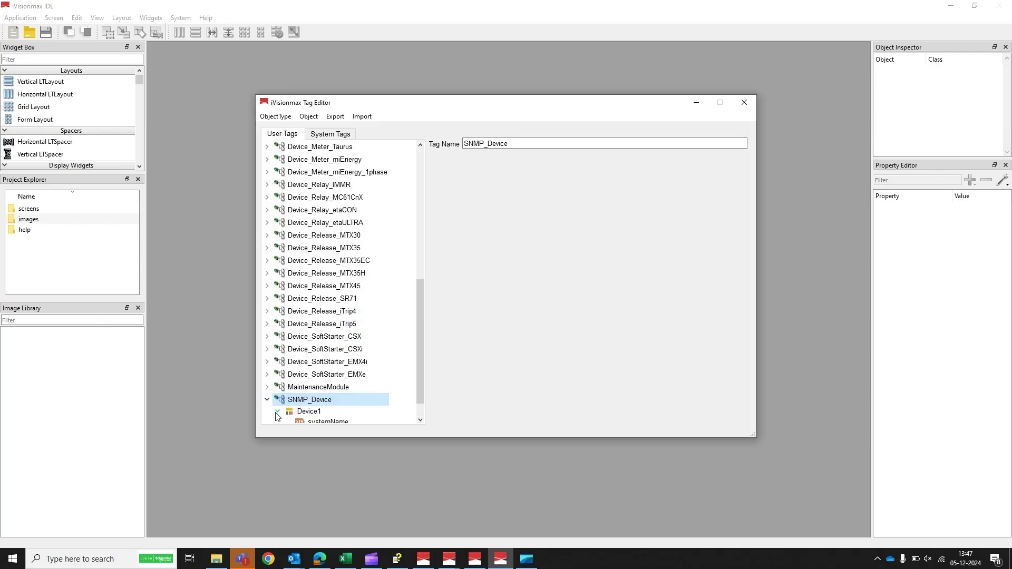
{"action": "scroll", "coordinate": [278, 417], "scroll_direction": "down", "scroll_amount": 1}
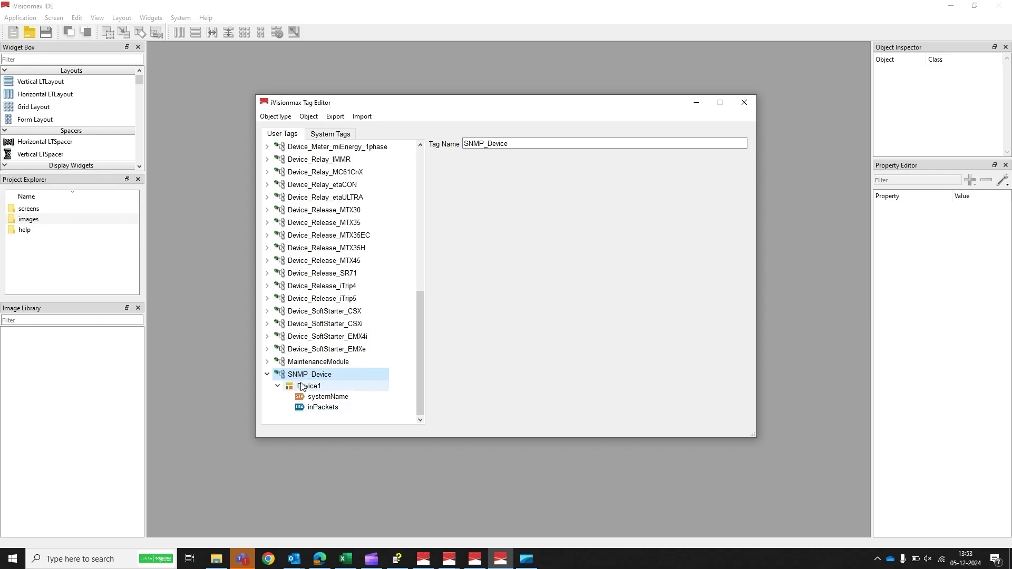
{"action": "left_click", "coordinate": [307, 389]}
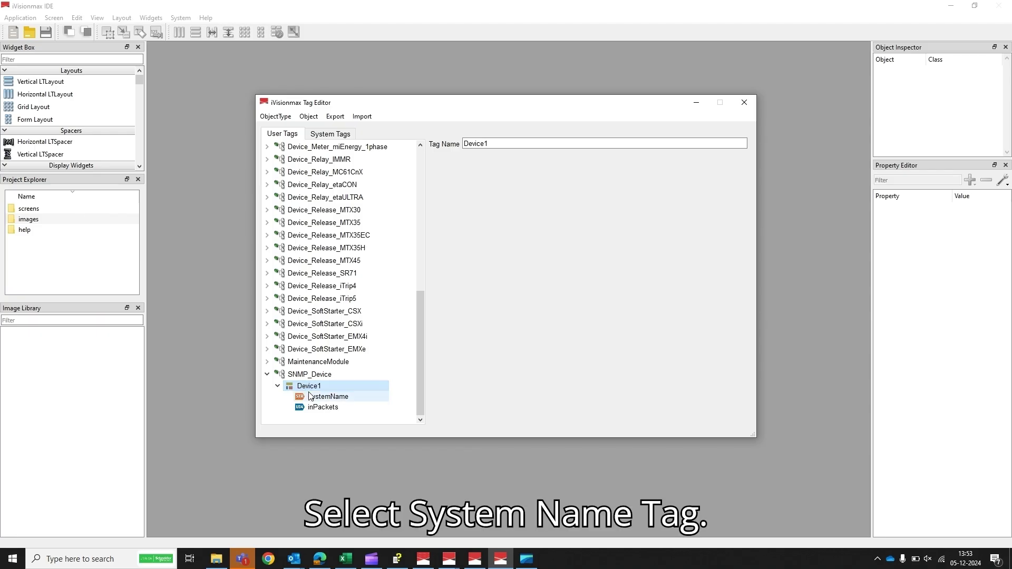
{"action": "left_click", "coordinate": [317, 399]}
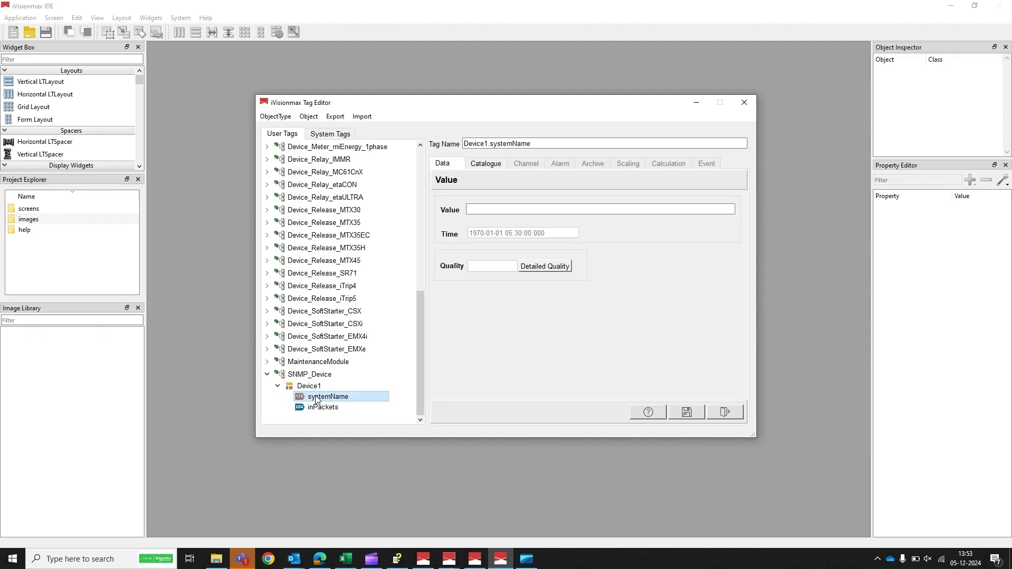
{"action": "right_click", "coordinate": [316, 398]}
{"action": "mouse_move", "coordinate": [378, 404]}
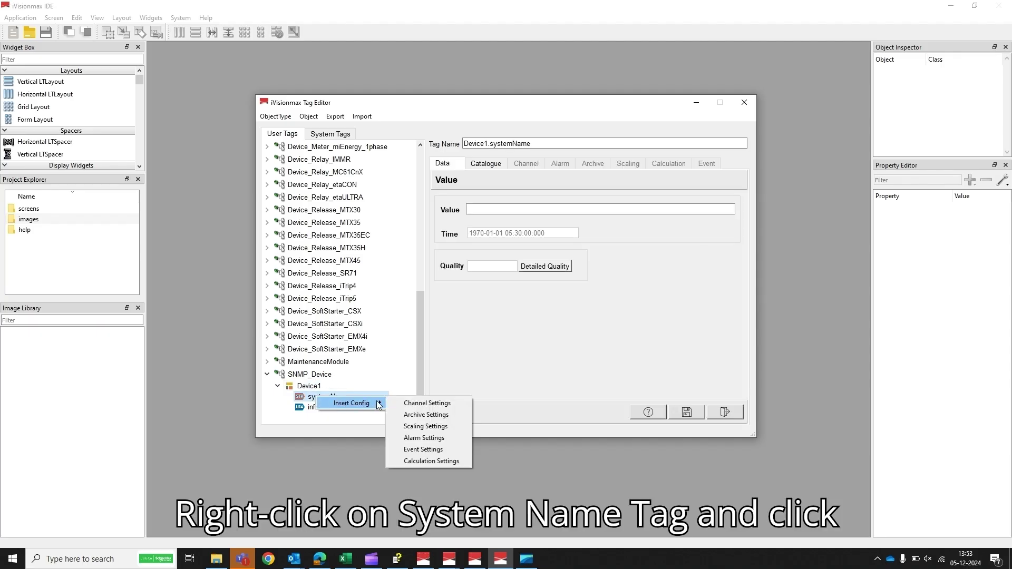
{"action": "left_click", "coordinate": [414, 404]}
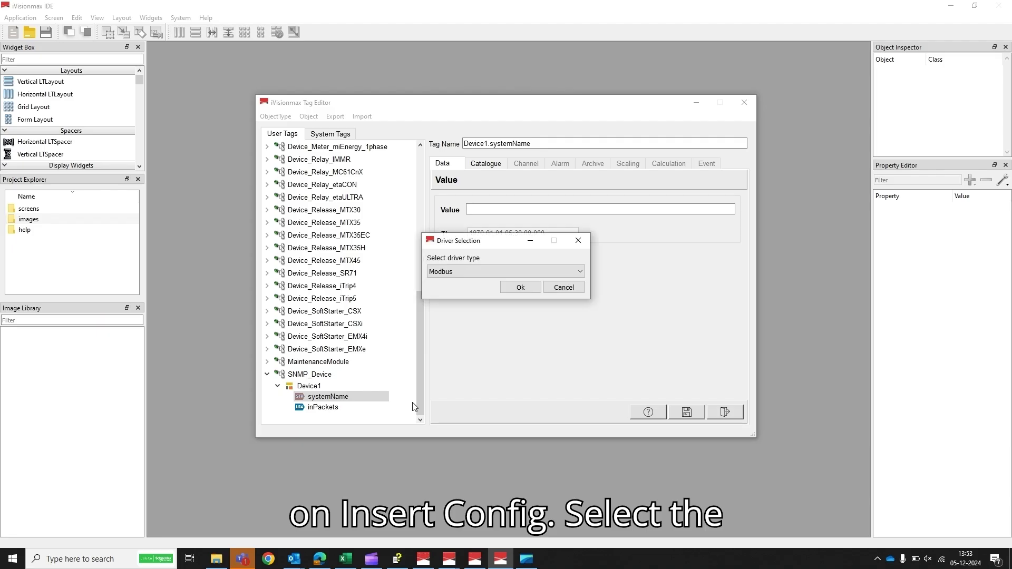
{"action": "left_click", "coordinate": [580, 272]}
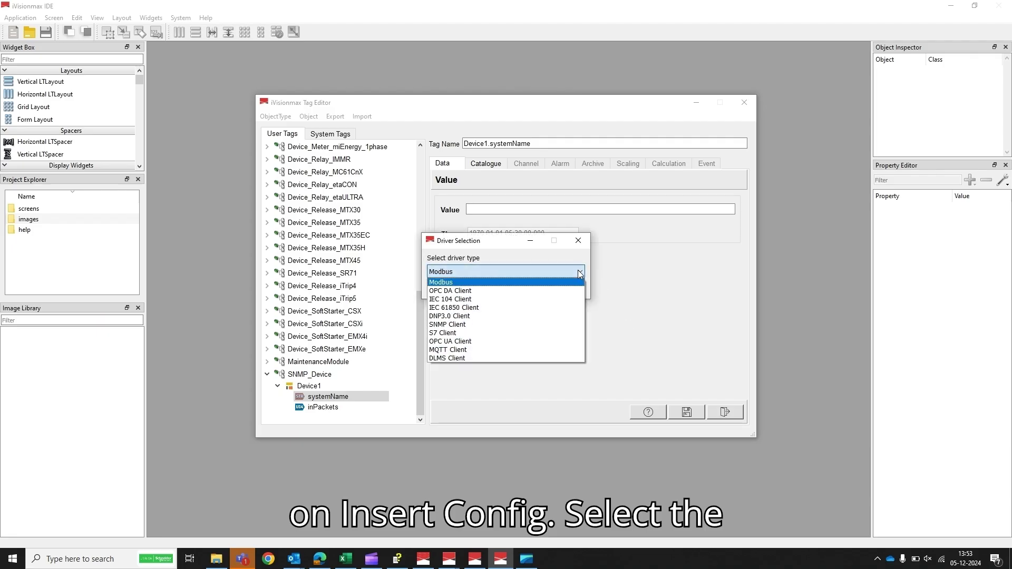
{"action": "left_click", "coordinate": [526, 324]}
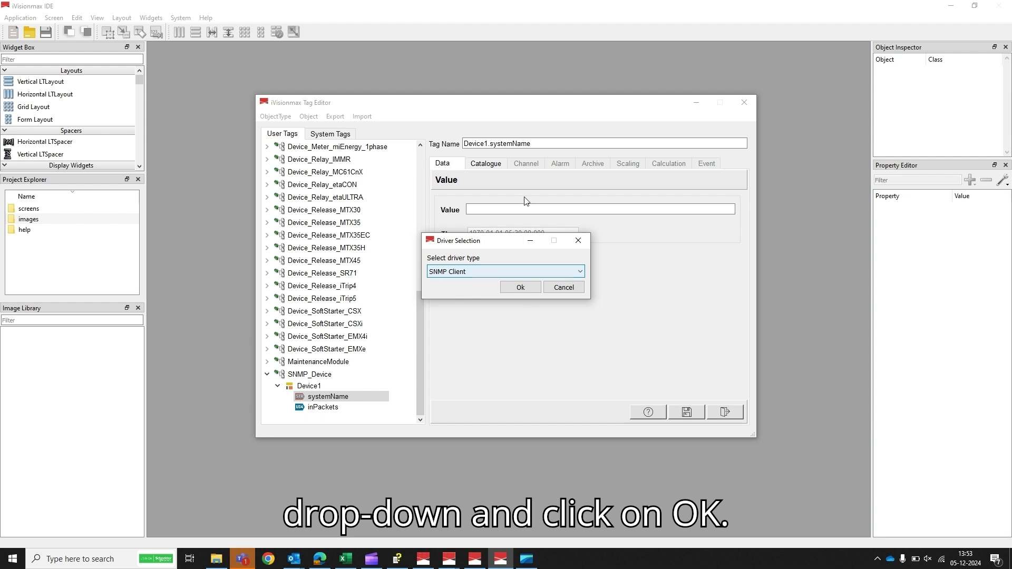
{"action": "left_click", "coordinate": [521, 289]}
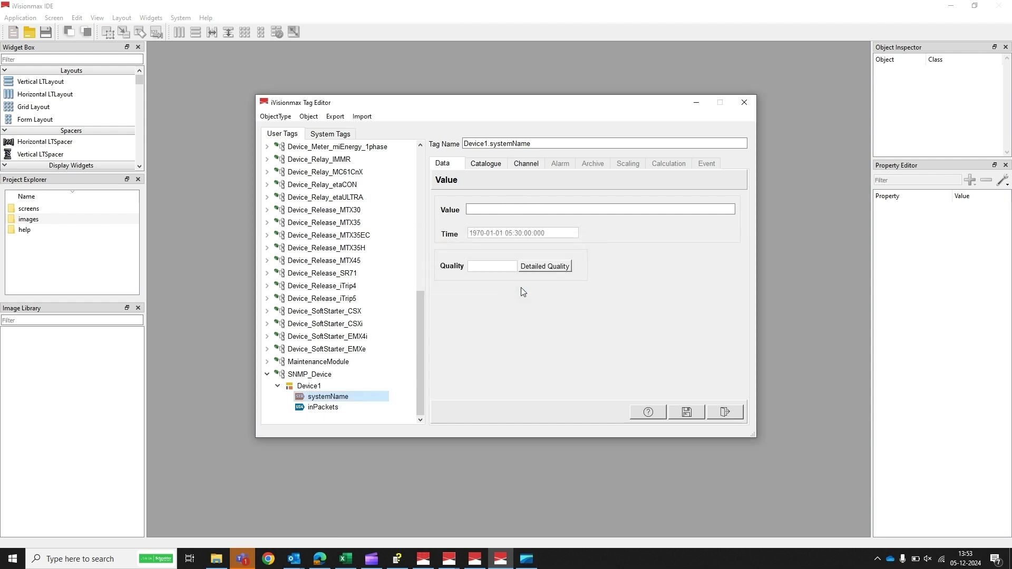
Step: Configure the systemName channel for SNMP_Agent1 with object identifier 1.3.6.1.2.1.1.5, enable and save it, and exit the Tag Editor
{"action": "left_click", "coordinate": [525, 165]}
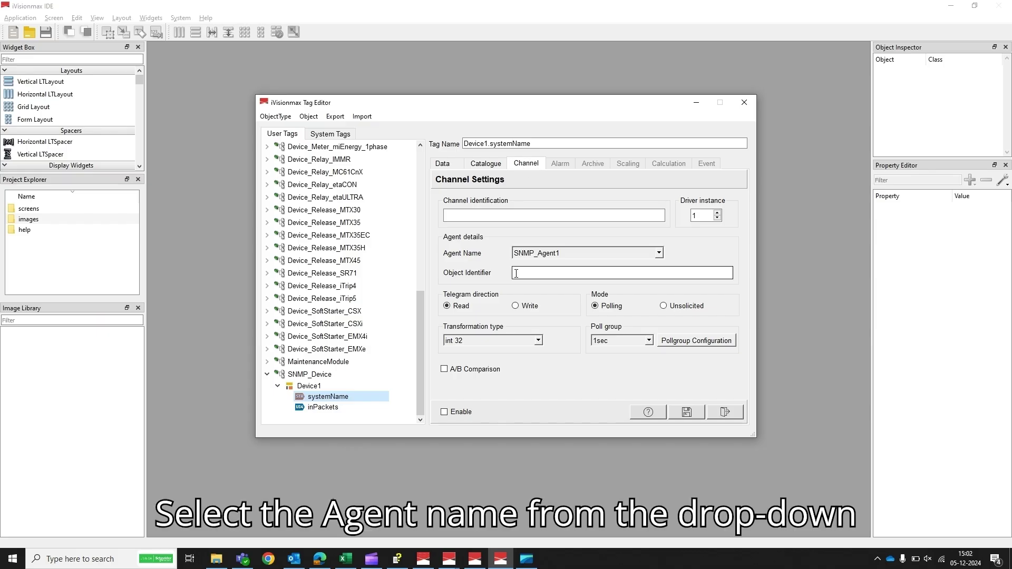
{"action": "left_click", "coordinate": [516, 274]}
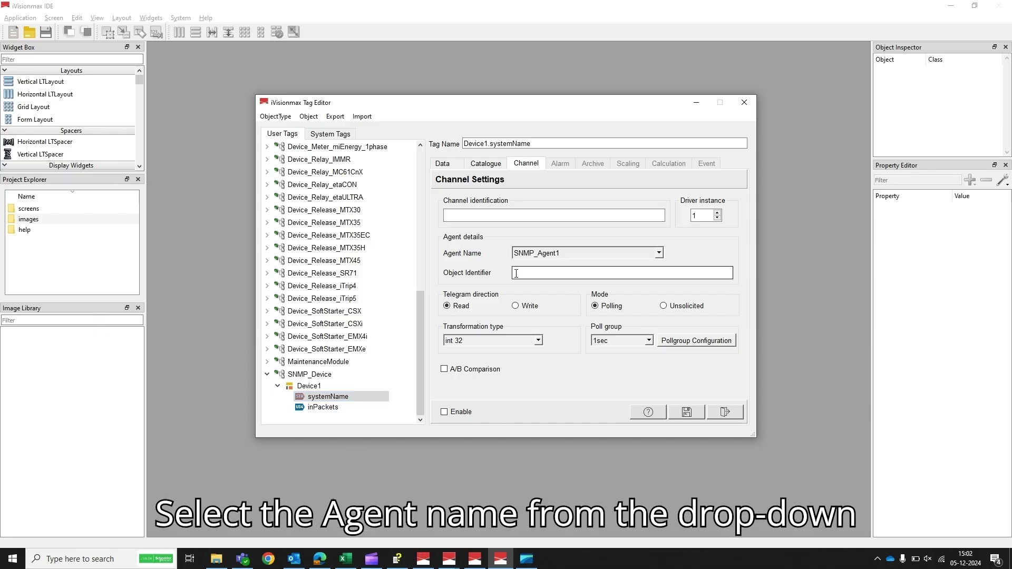
{"action": "type", "text": "1.3.6.1.2.1.1.5"}
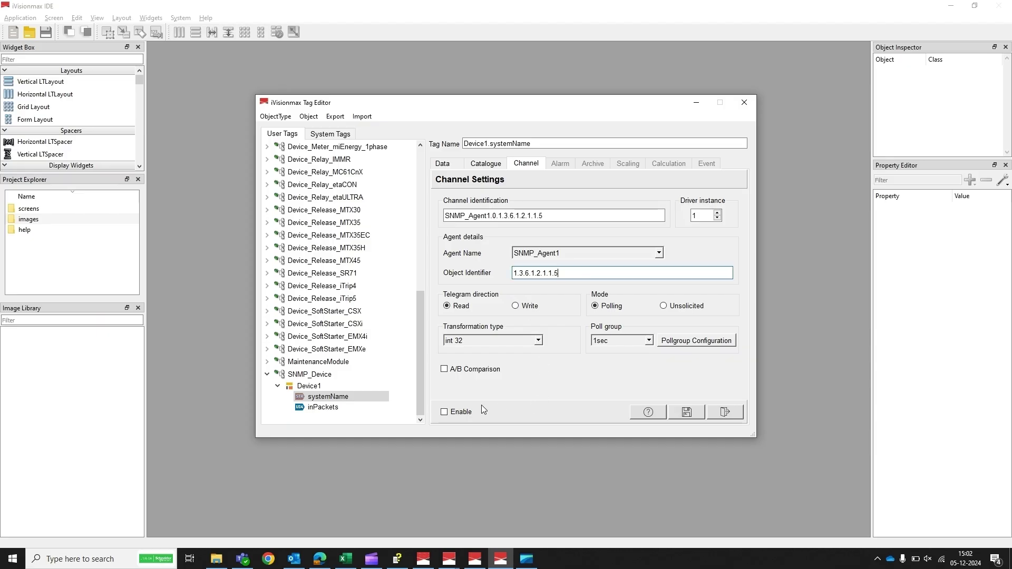
{"action": "left_click", "coordinate": [443, 413]}
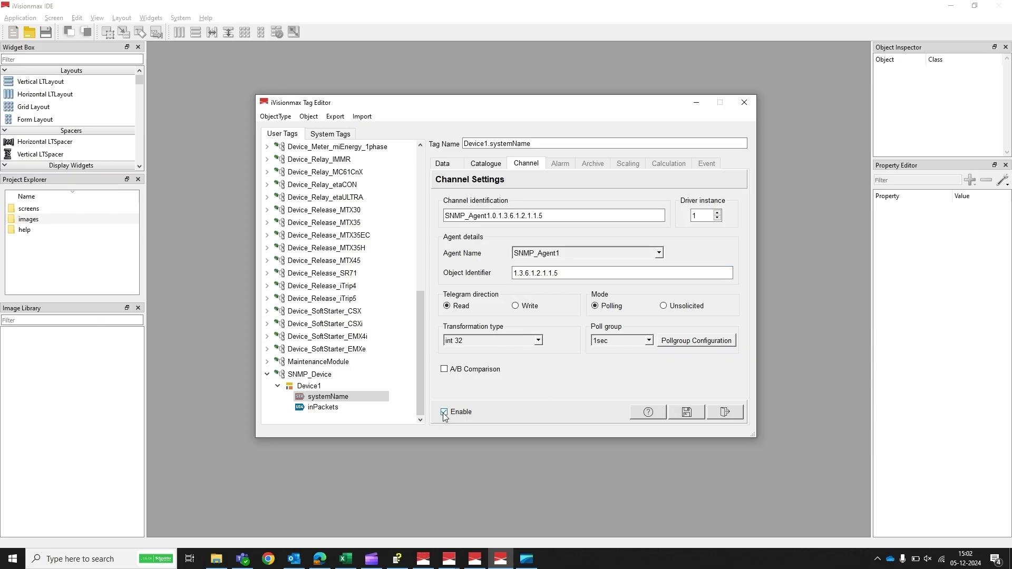
{"action": "left_click", "coordinate": [687, 411]}
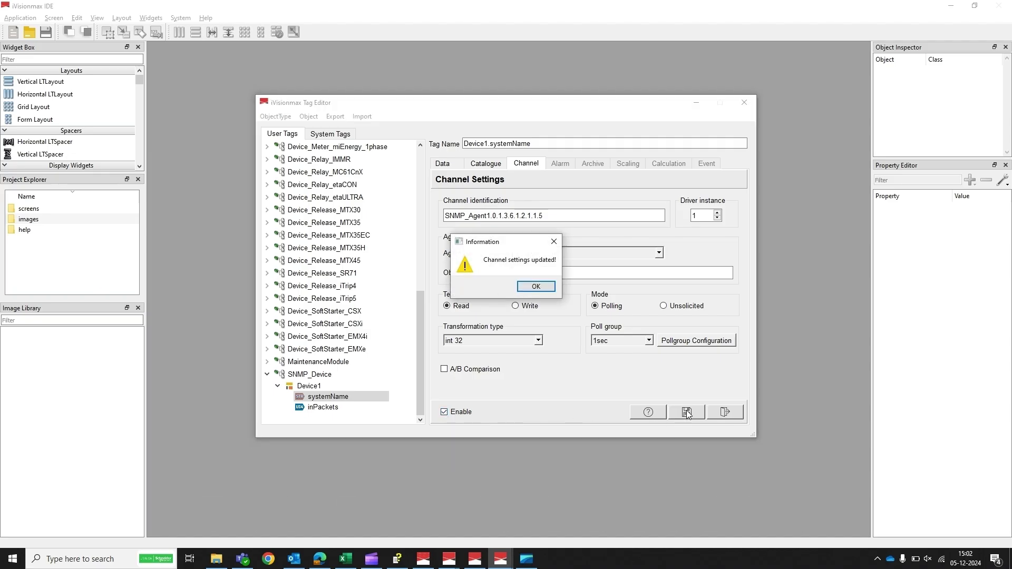
{"action": "left_click", "coordinate": [537, 289]}
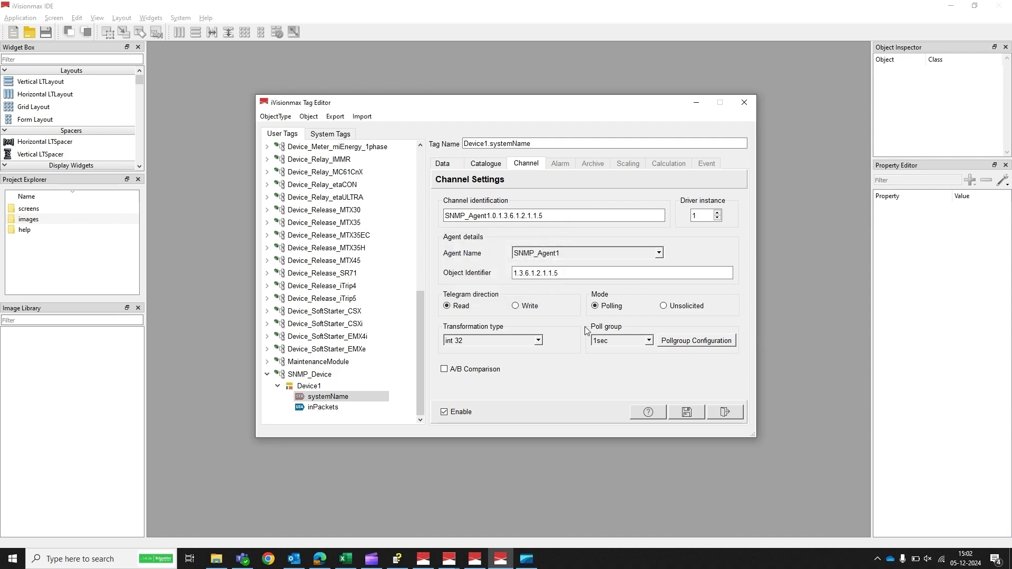
{"action": "left_click", "coordinate": [725, 411]}
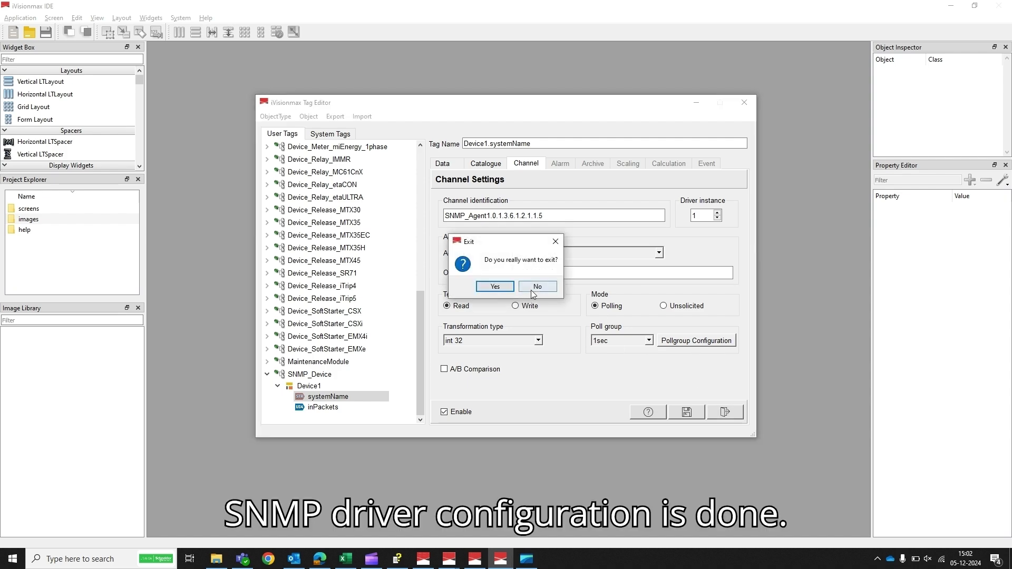